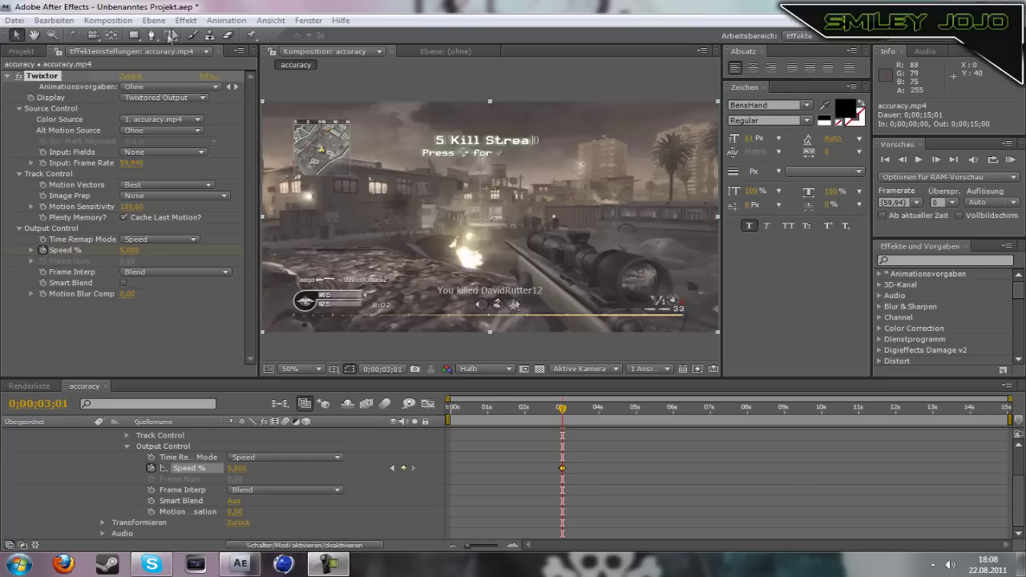
Add a new adjustment layer (Ebene > Neu > Einstellungsebene) above the accuracy.mp4 clip
click(392, 189)
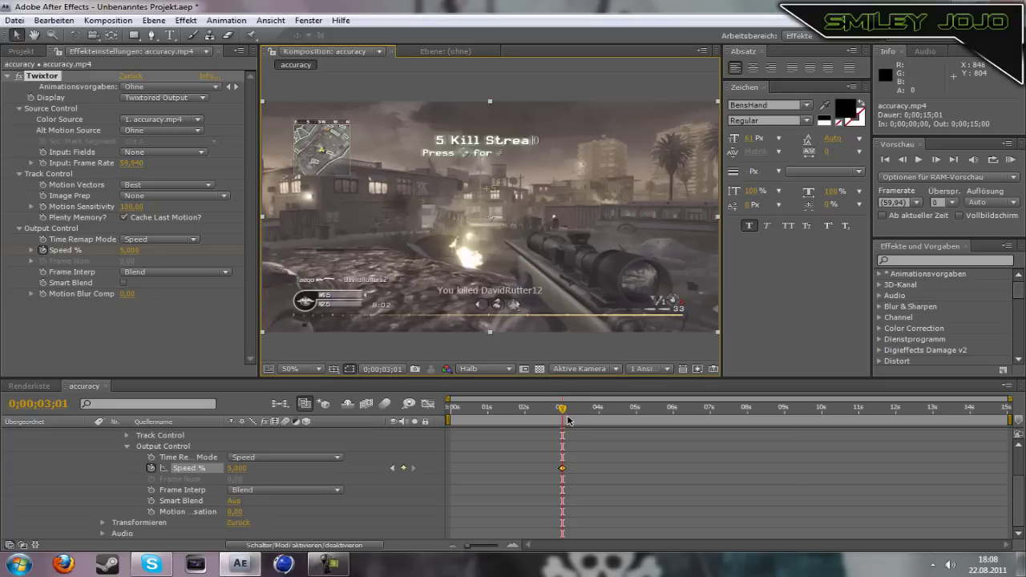
click(153, 20)
click(178, 31)
click(154, 20)
mouse_move(296, 37)
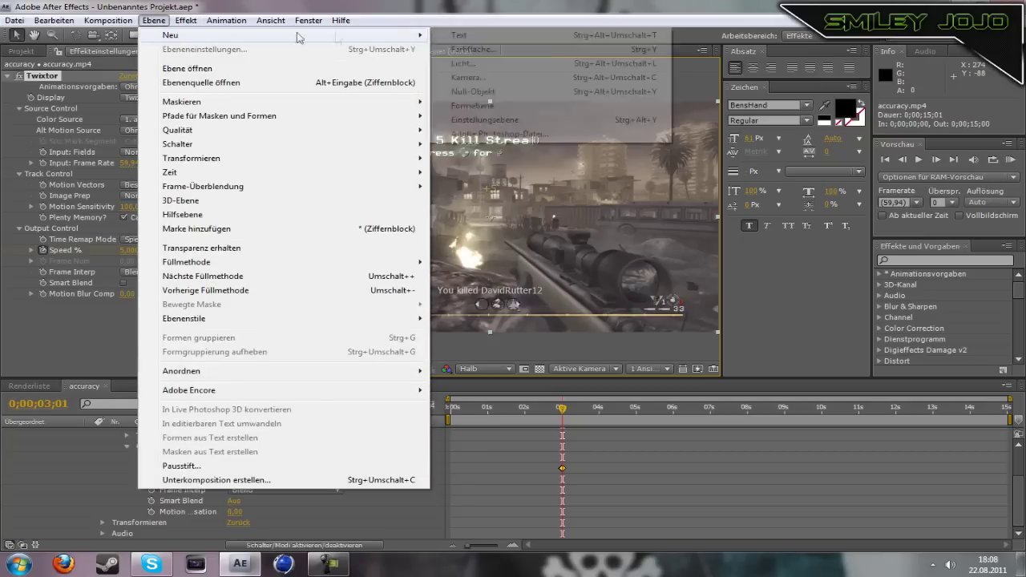
click(513, 120)
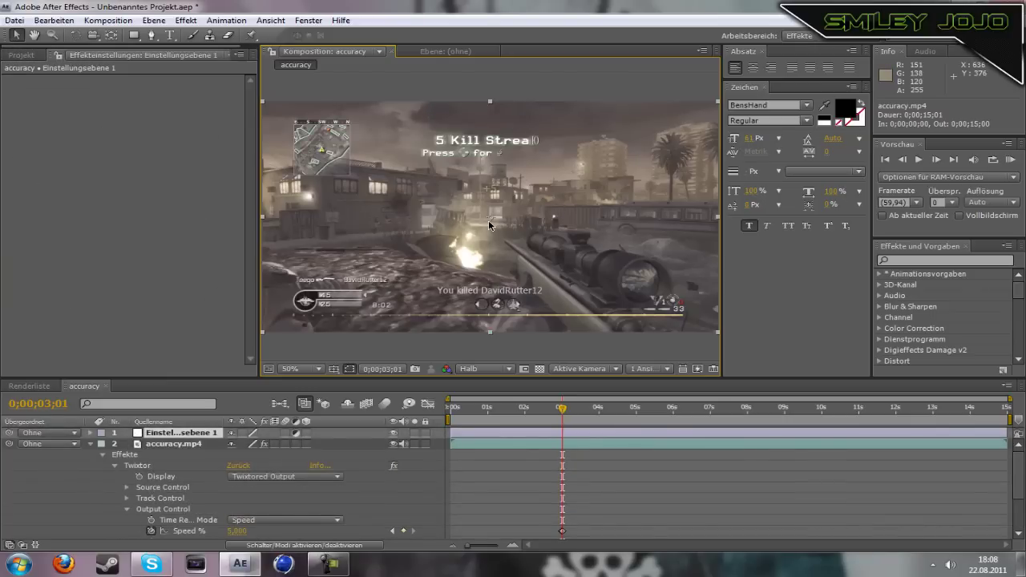
Zoom the viewer to 200% and set the preview resolution to Voll
scroll(488, 222, up, 2)
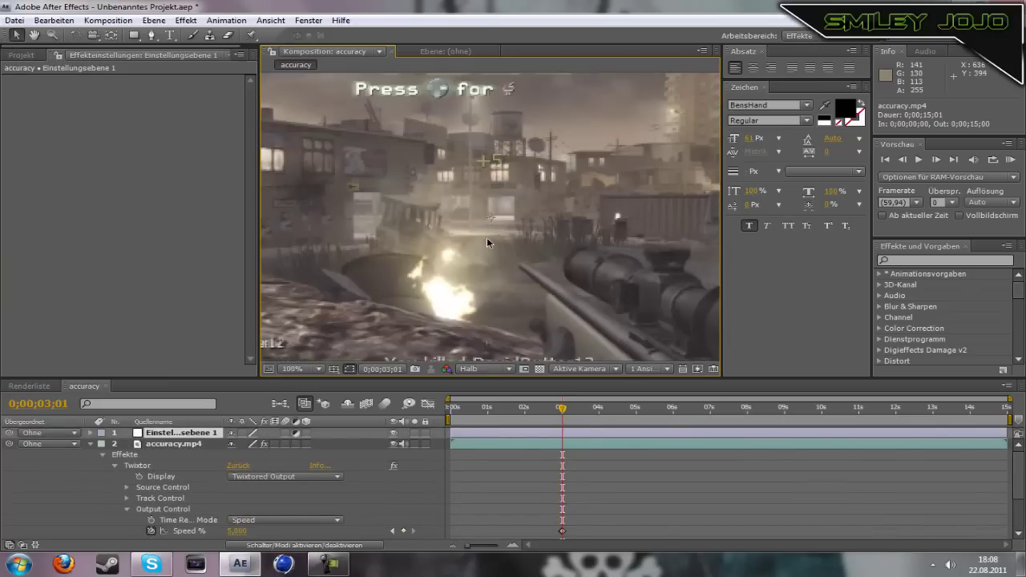
scroll(487, 237, up, 2)
click(484, 368)
click(479, 393)
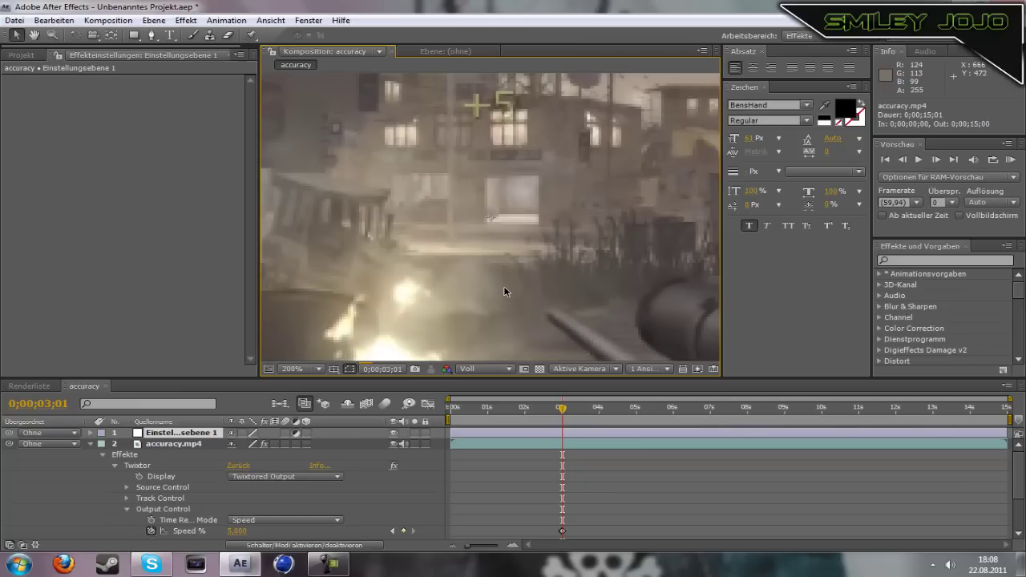
click(152, 33)
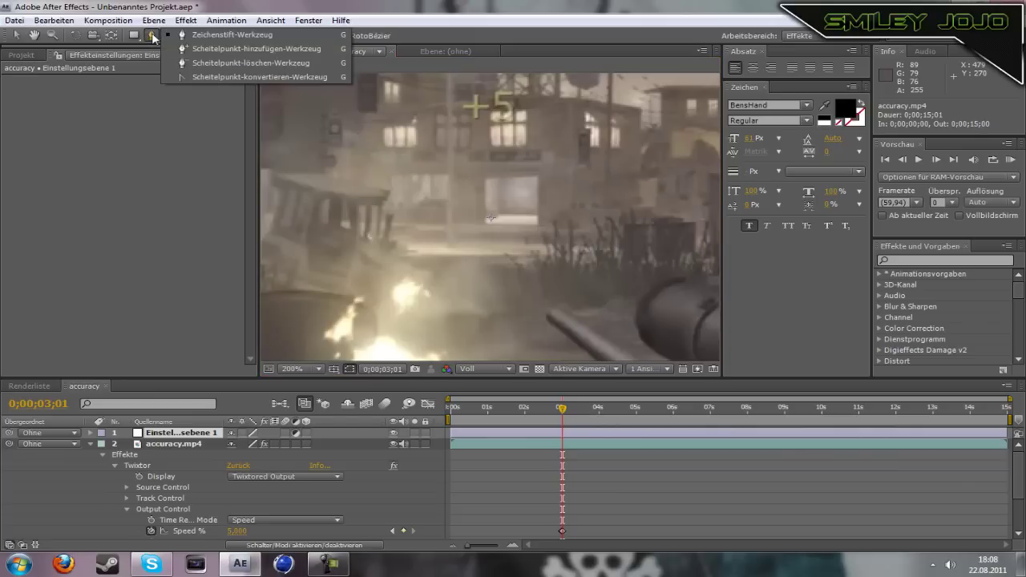
Draw an ellipse mask around the enemy mid-frame, then zoom the viewer out to 50%
click(143, 128)
click(134, 36)
click(135, 36)
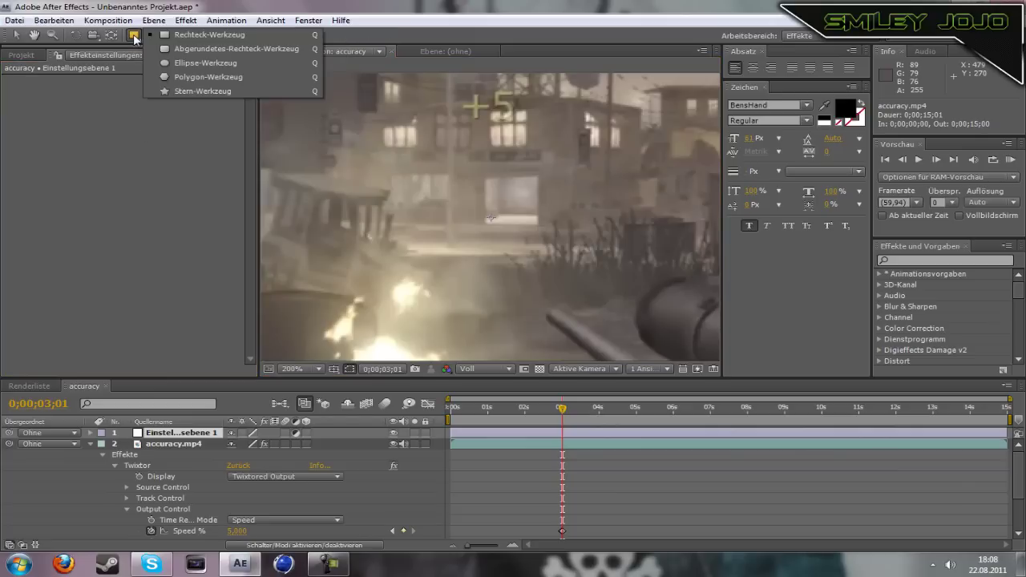
click(209, 65)
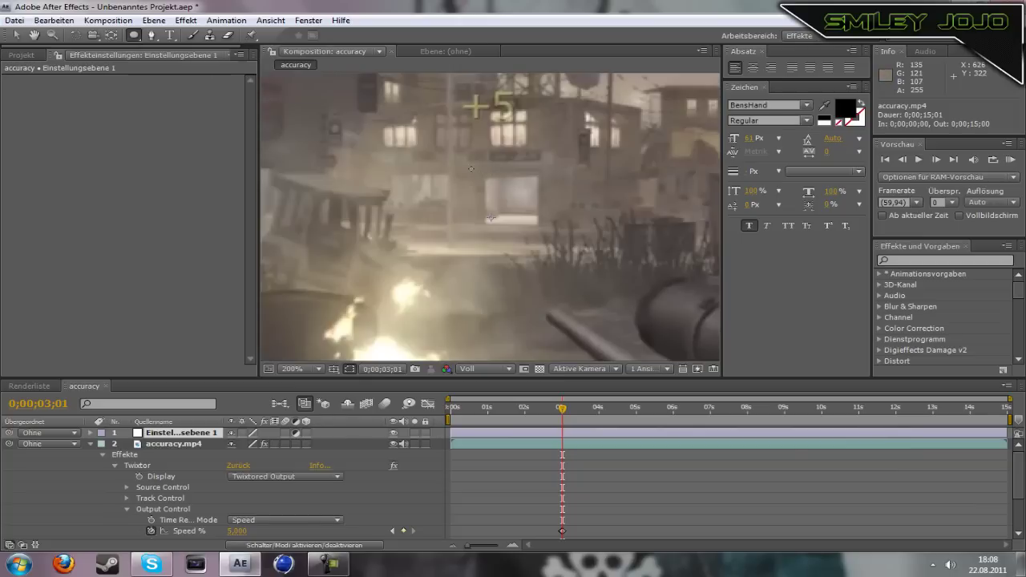
drag(463, 164, 542, 230)
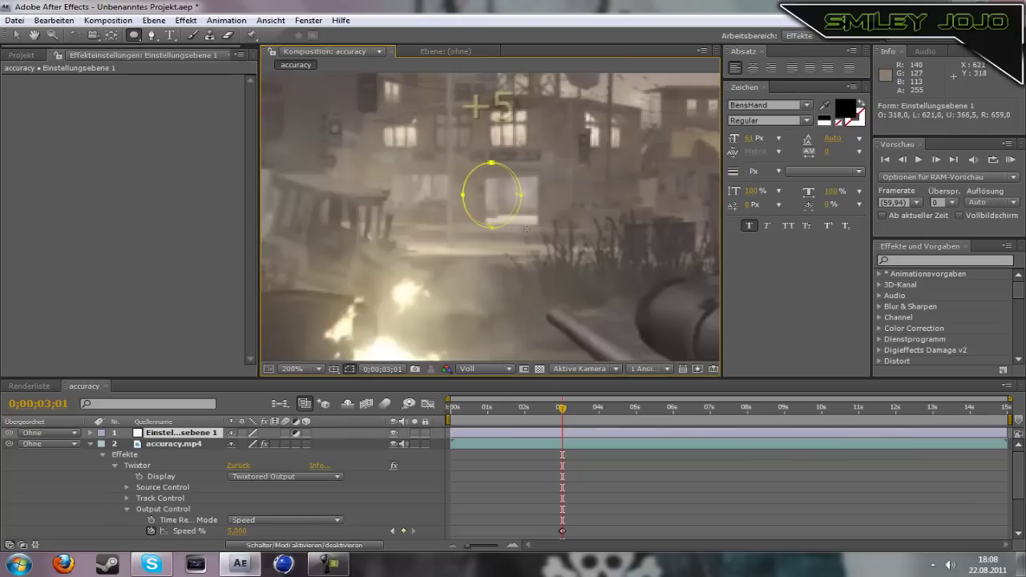
drag(541, 229, 559, 242)
scroll(565, 246, down, 1)
scroll(576, 251, down, 1)
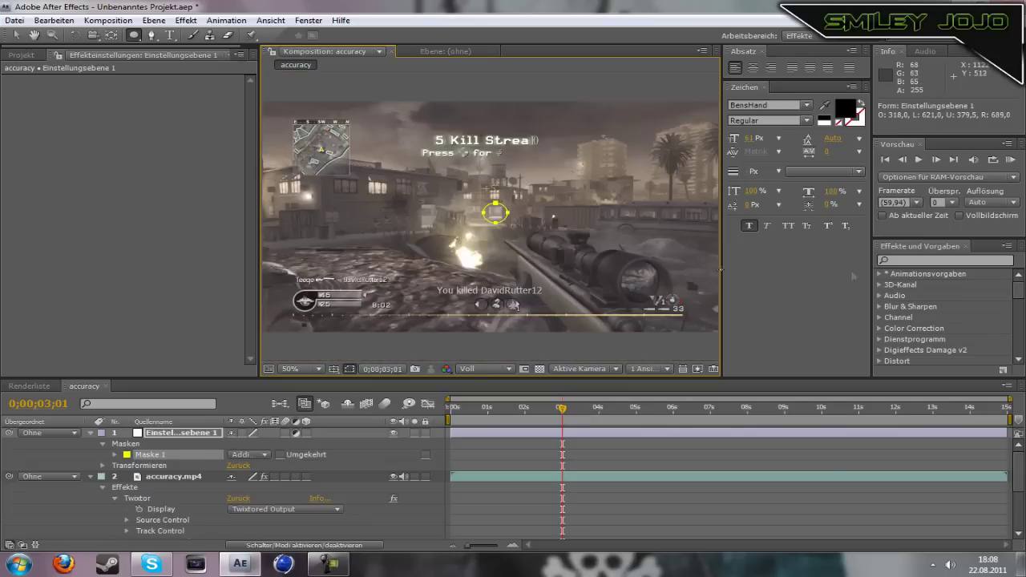
click(195, 21)
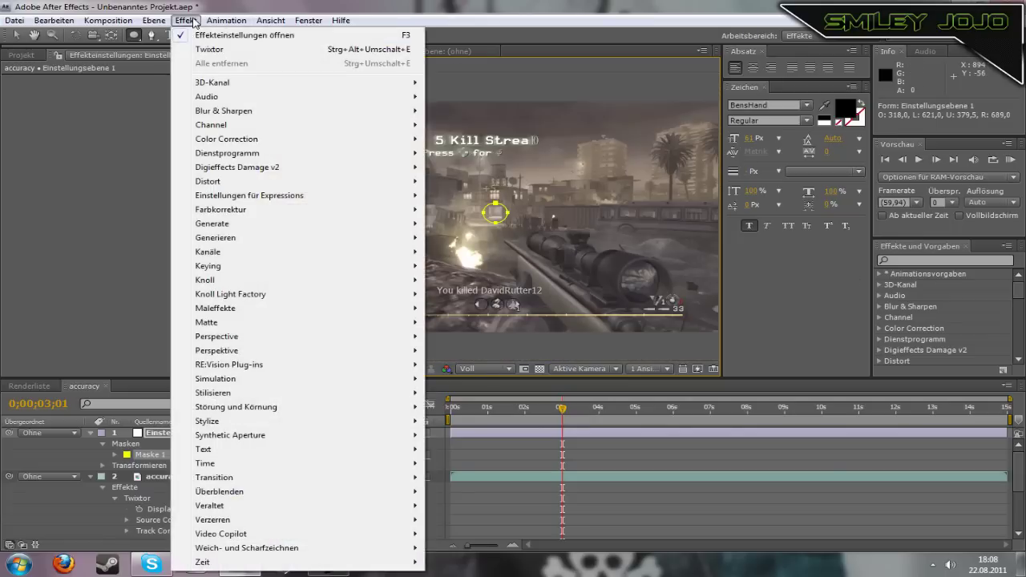
Apply Generieren > Kritzeln to the adjustment layer
mouse_move(274, 241)
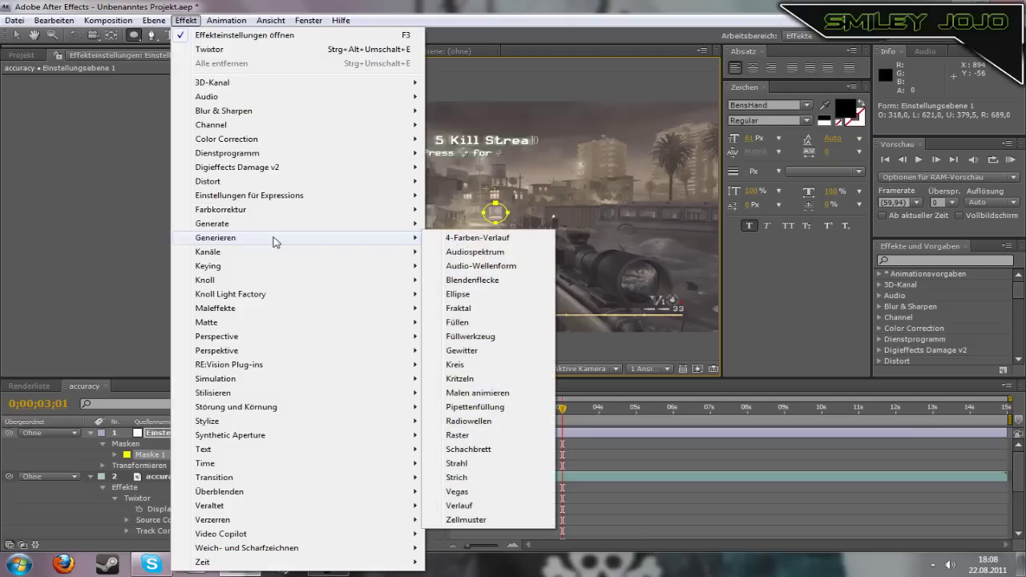
click(487, 381)
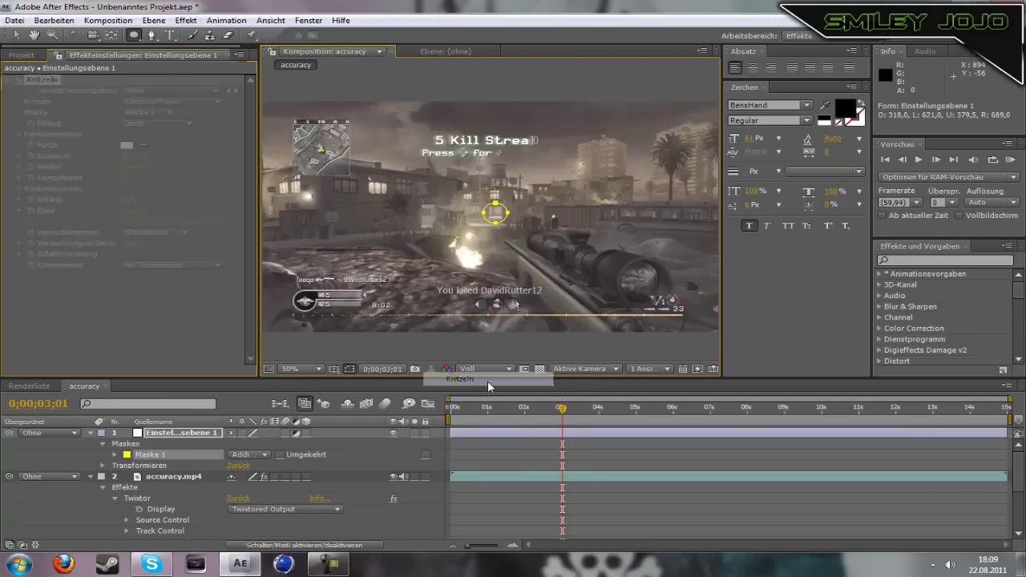
scroll(493, 318, up, 2)
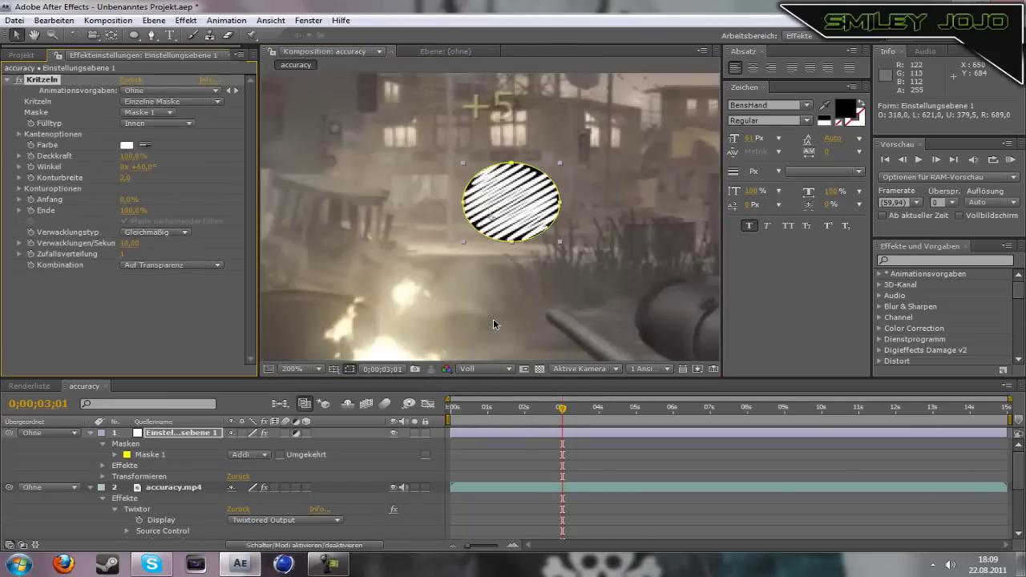
scroll(493, 318, down, 2)
Set the scribble's Kombination to Auf Originalbild
click(219, 266)
click(161, 267)
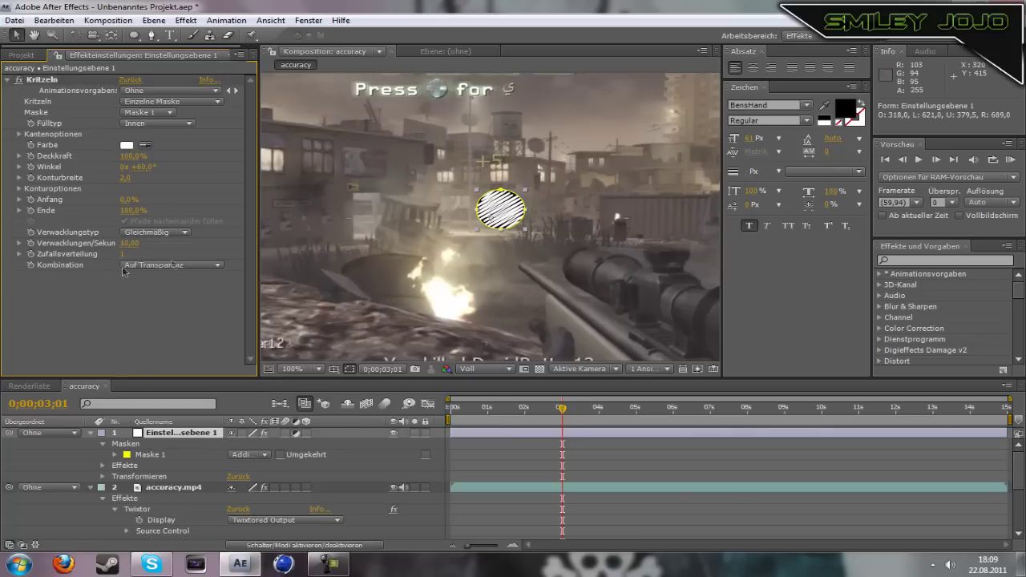
click(197, 273)
click(197, 251)
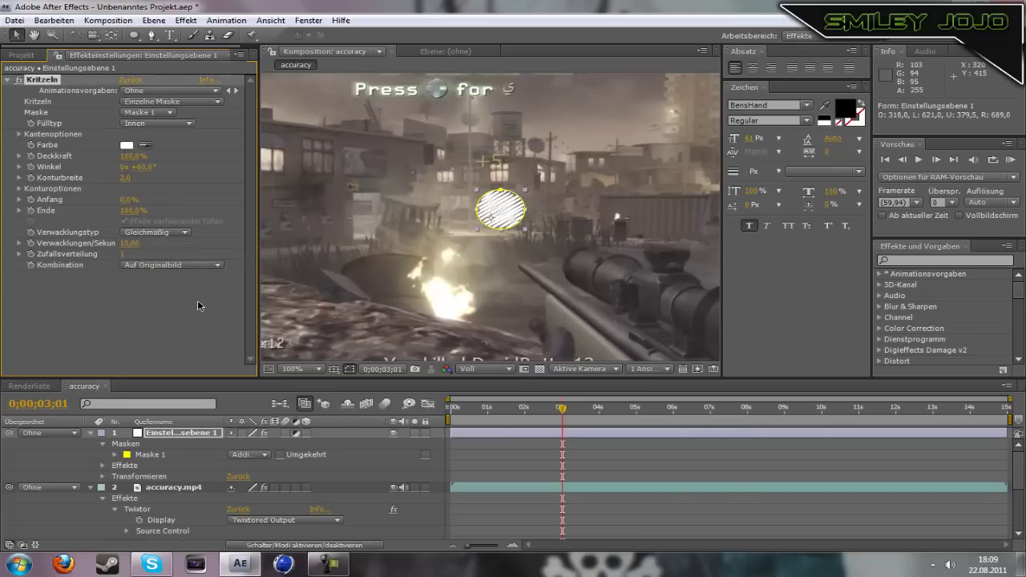
scroll(435, 232, down, 2)
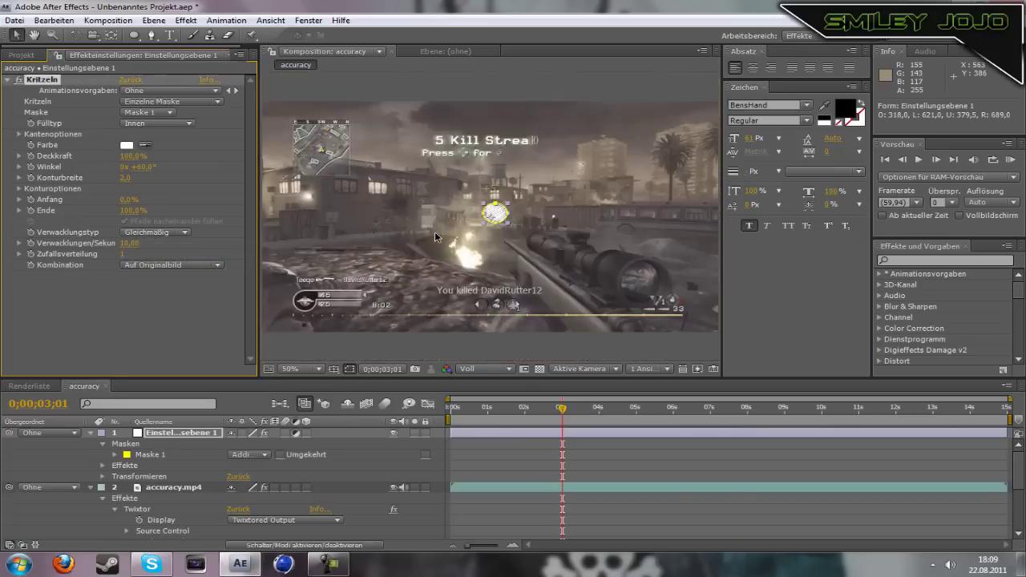
Return the preview resolution to Halb
click(485, 369)
click(500, 416)
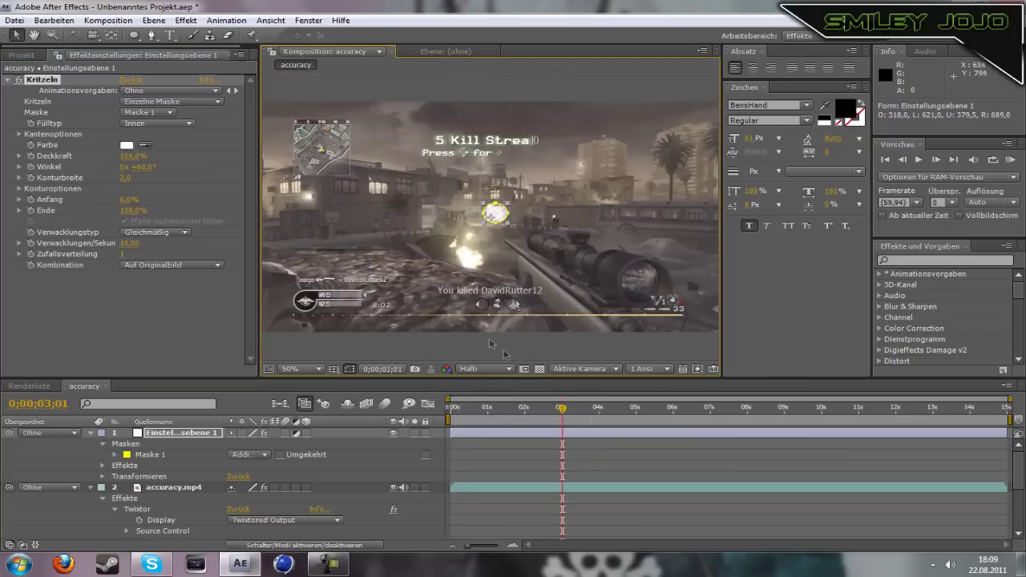
click(147, 288)
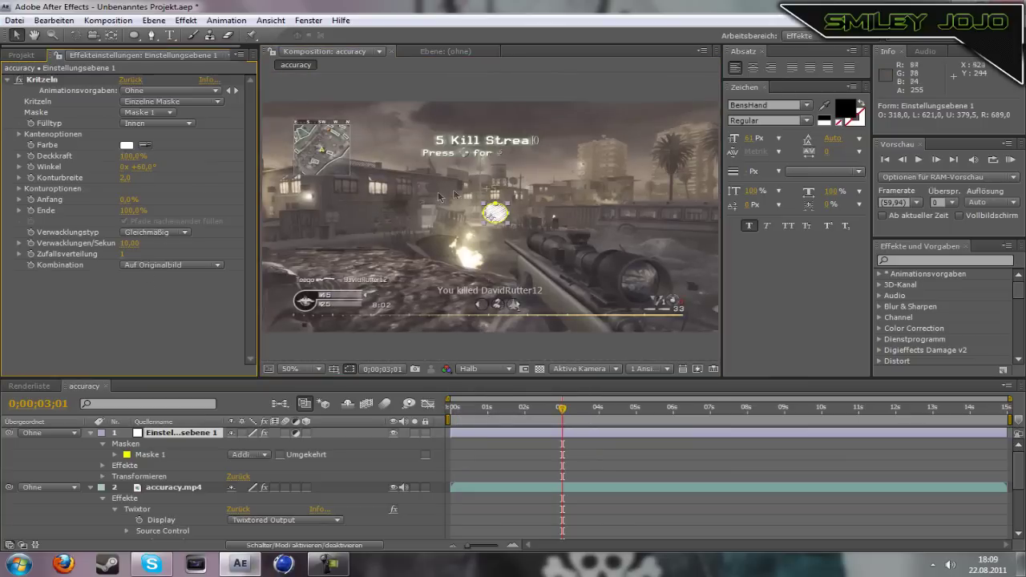
click(133, 212)
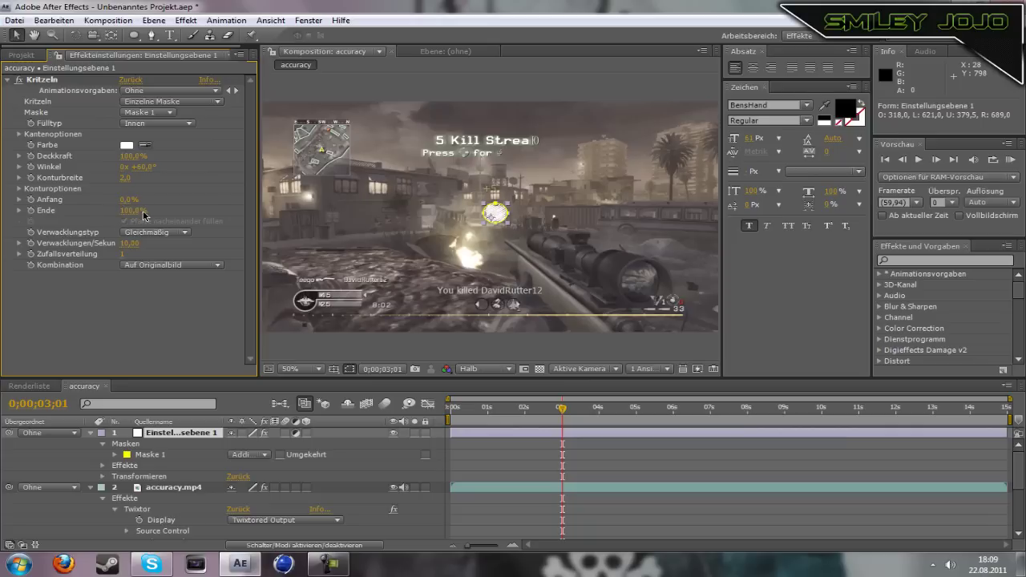
Set the scribble's Ende to 0% and Verwacklungen/Sekunde to 30
text(0)
key(Return)
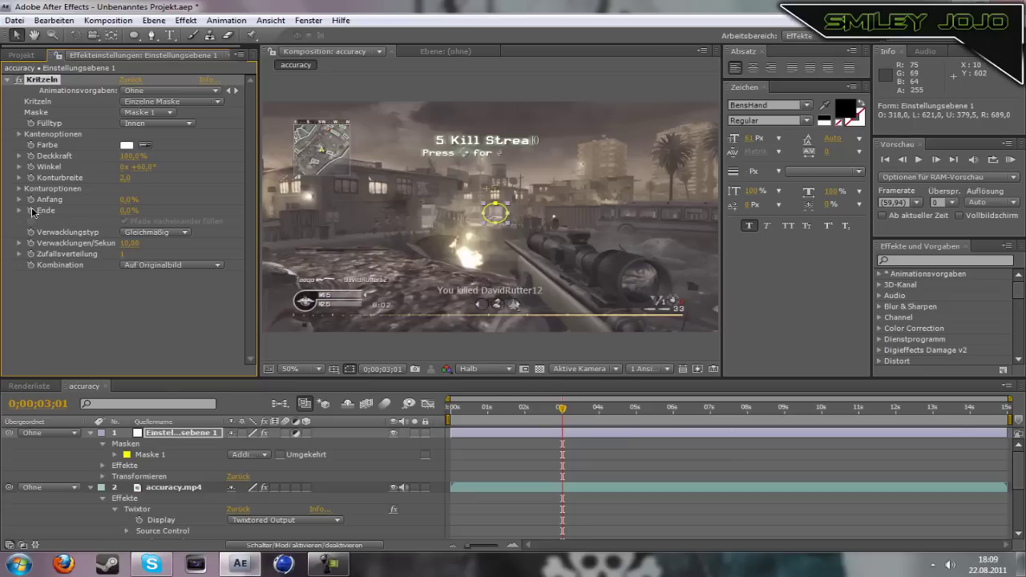
click(130, 243)
text(30)
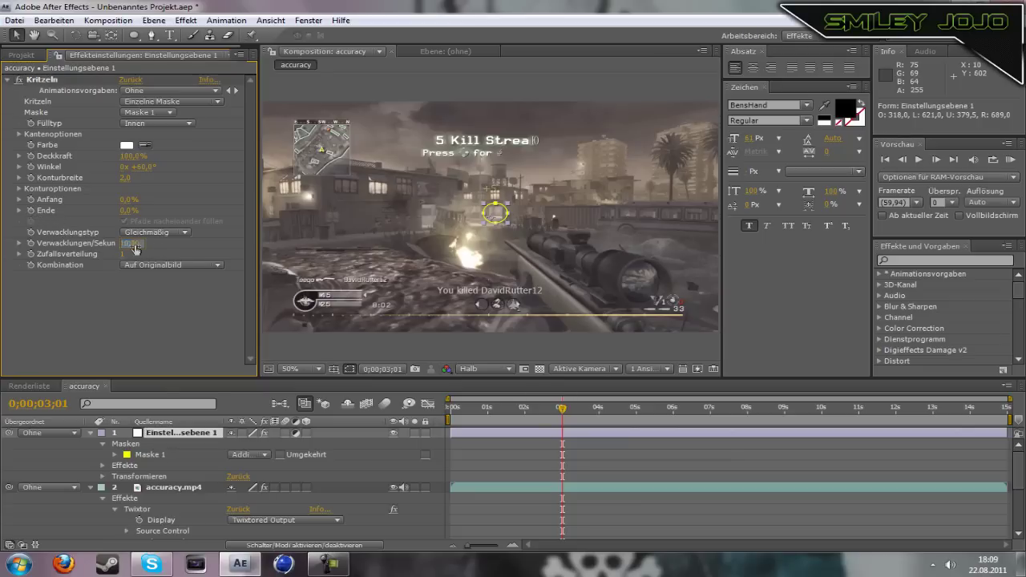
key(Return)
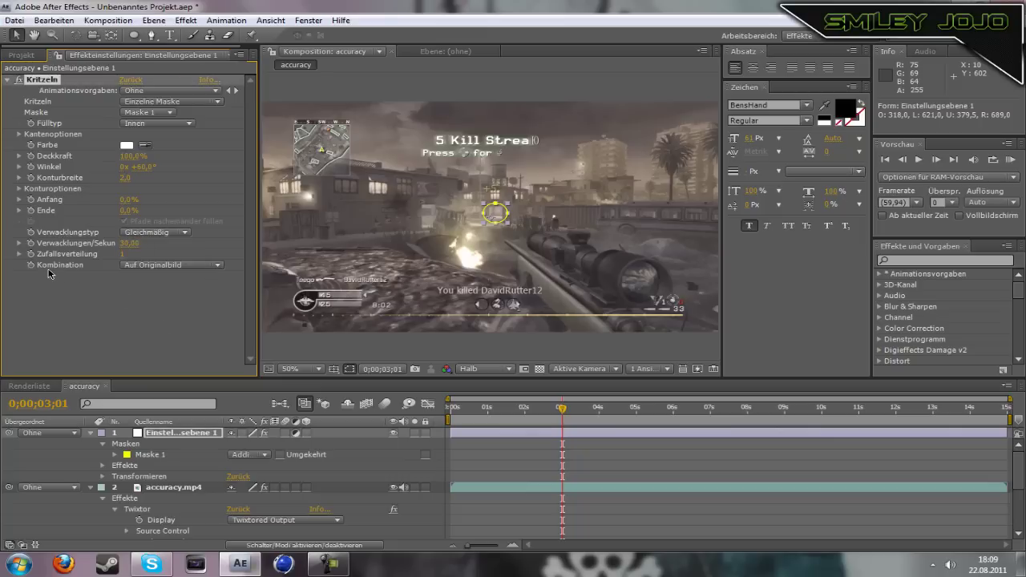
Keyframe Ende at 0% and play a preview
click(29, 213)
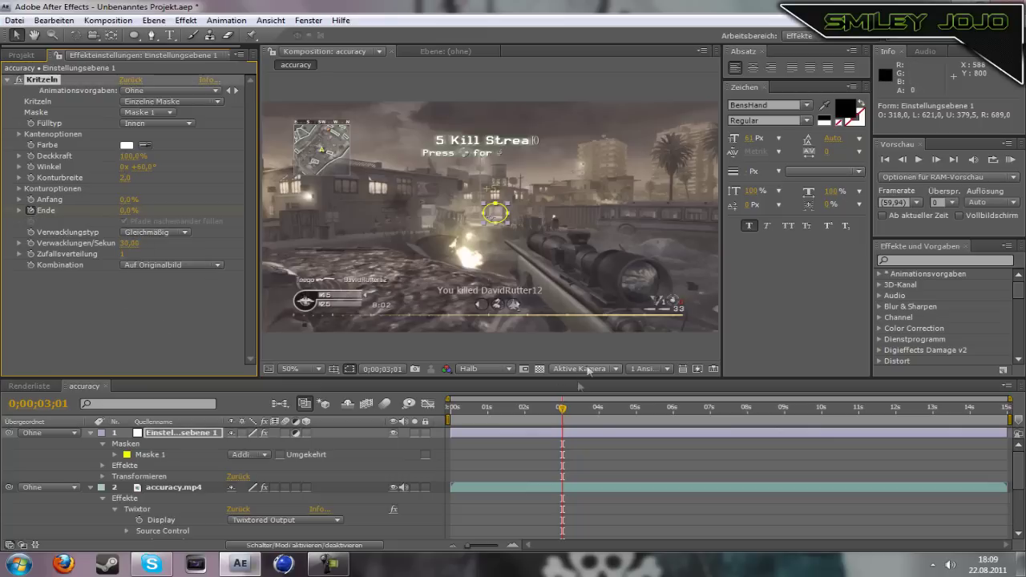
drag(563, 409, 573, 412)
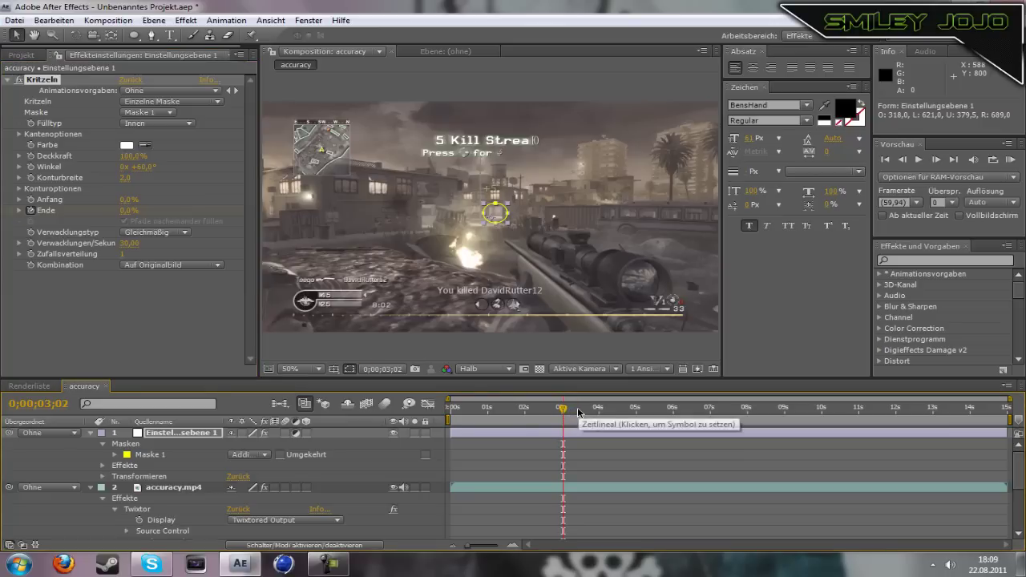
click(918, 160)
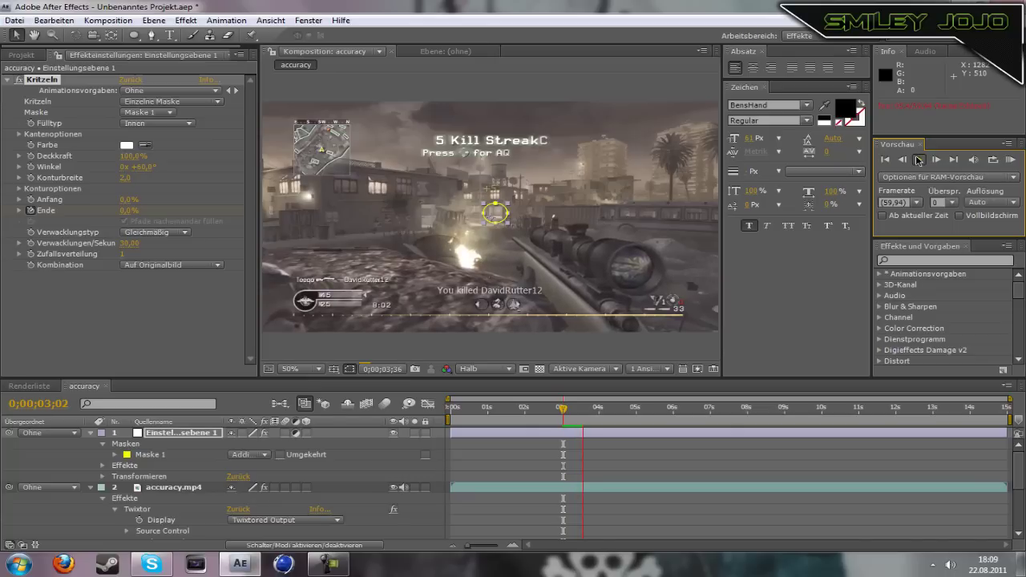
Stop playback at 0;00;05;01 and keyframe the scribble's Ende at 100%
click(918, 160)
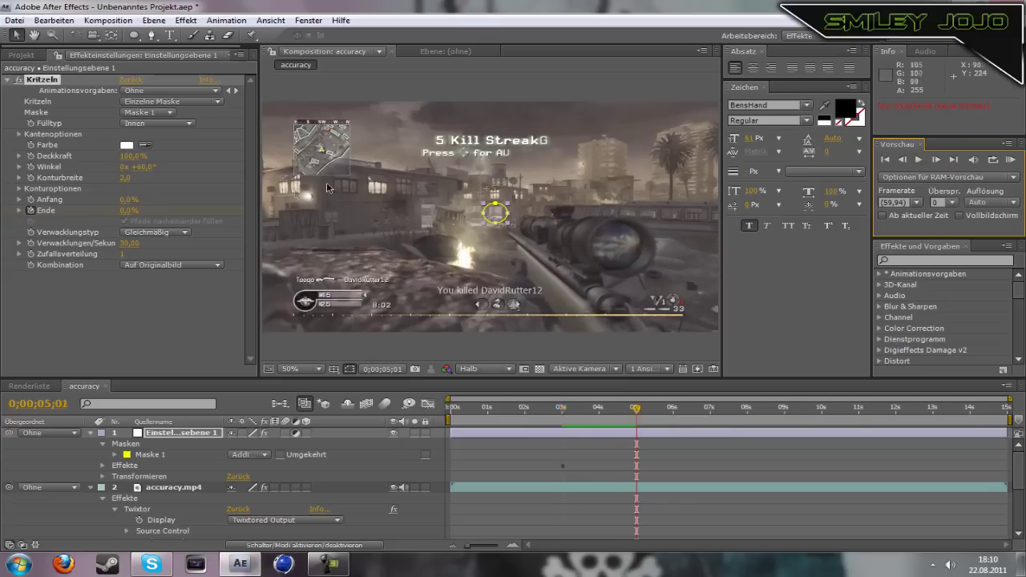
click(128, 211)
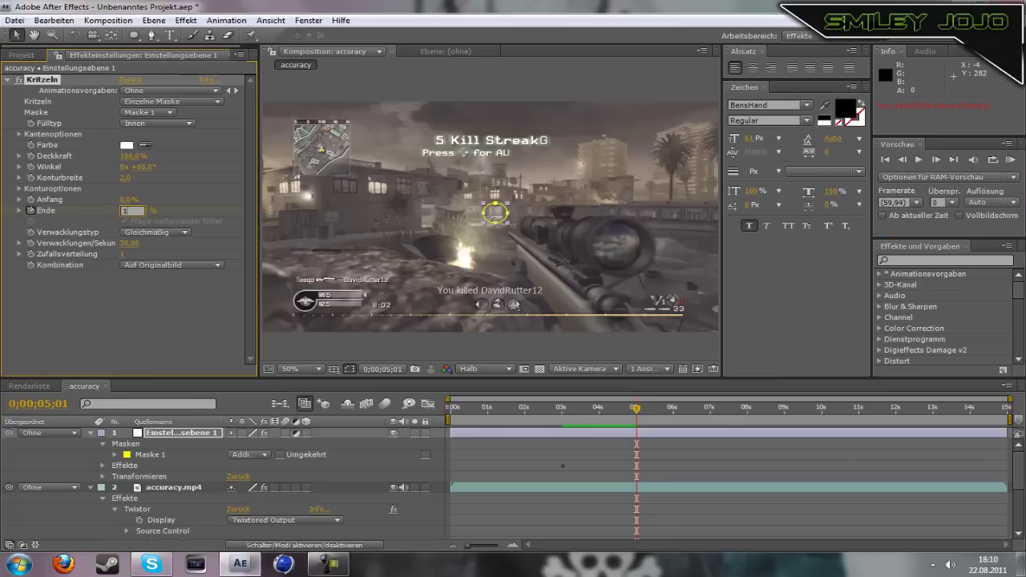
text(0)
key(Return)
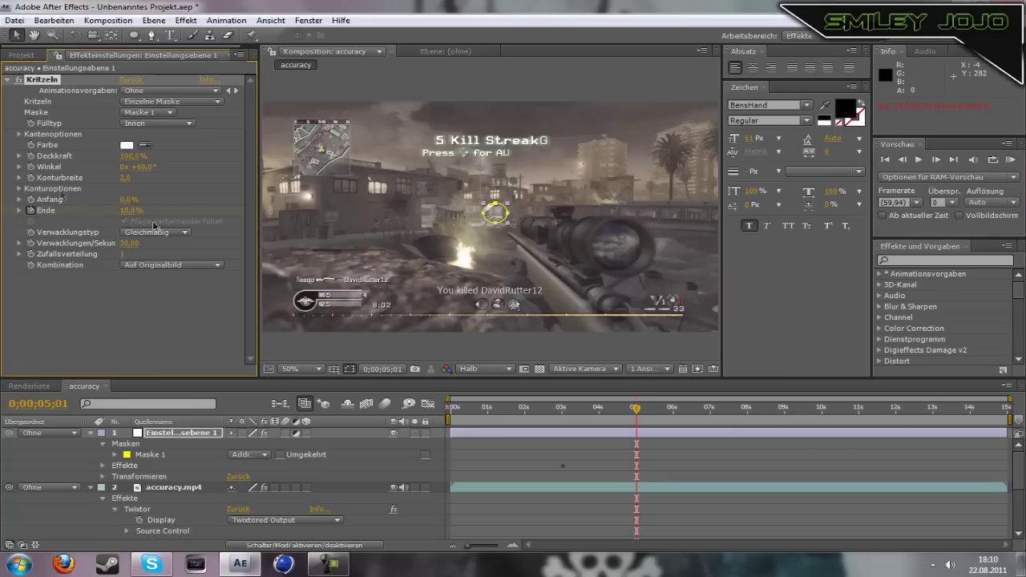
click(138, 213)
text(1)
key(Return)
Set the Verwacklungstyp to Ruckartig and deselect the layer to hide the mask outline
click(185, 233)
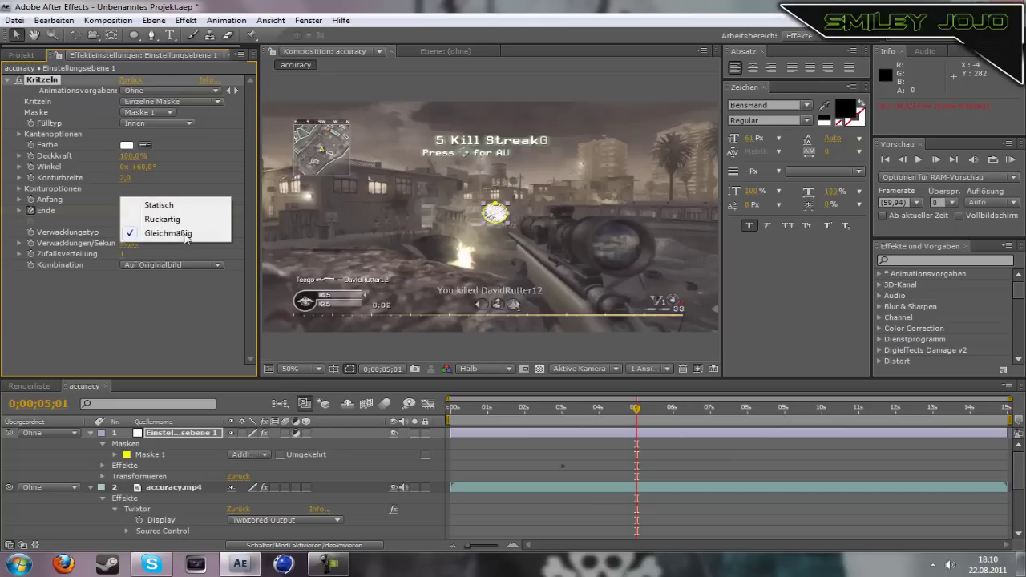
click(190, 219)
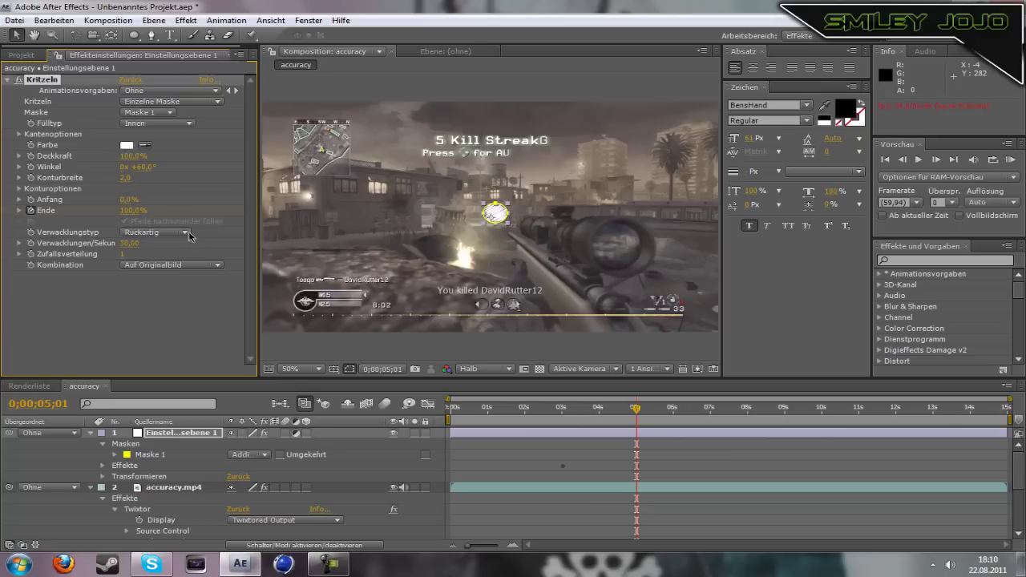
click(190, 233)
click(195, 297)
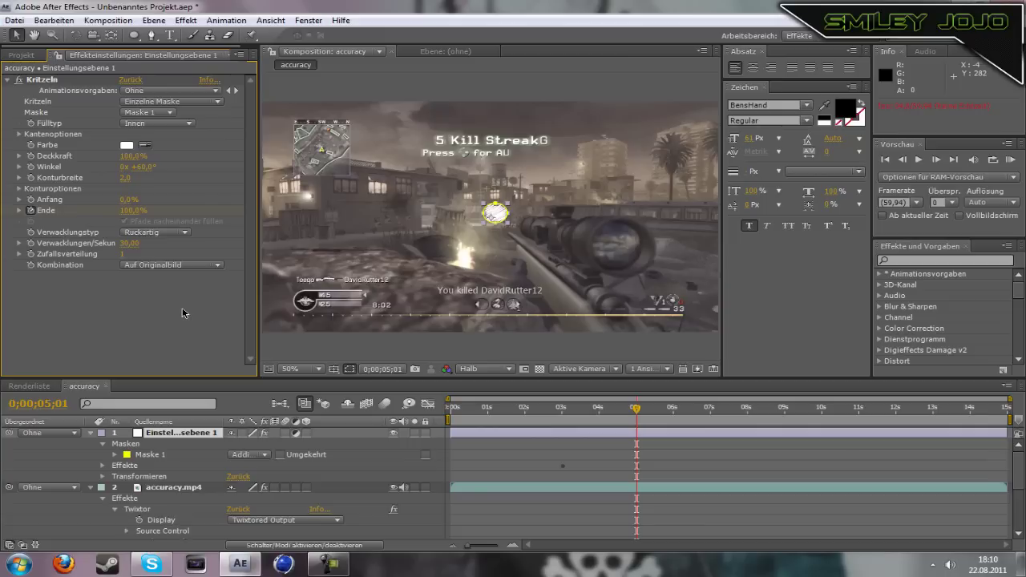
click(90, 438)
Collapse the timeline properties and add a second adjustment layer
click(91, 433)
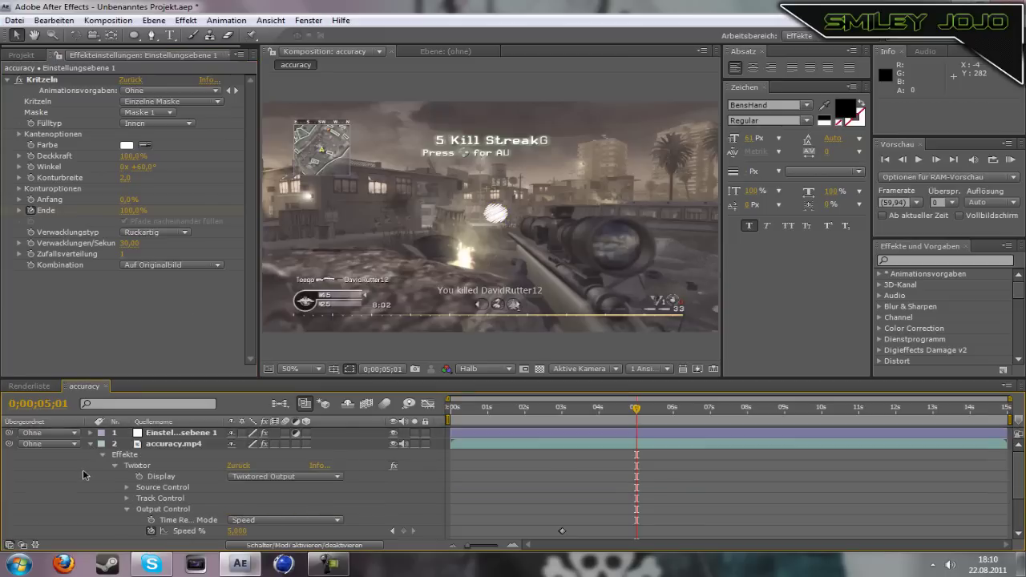
click(91, 443)
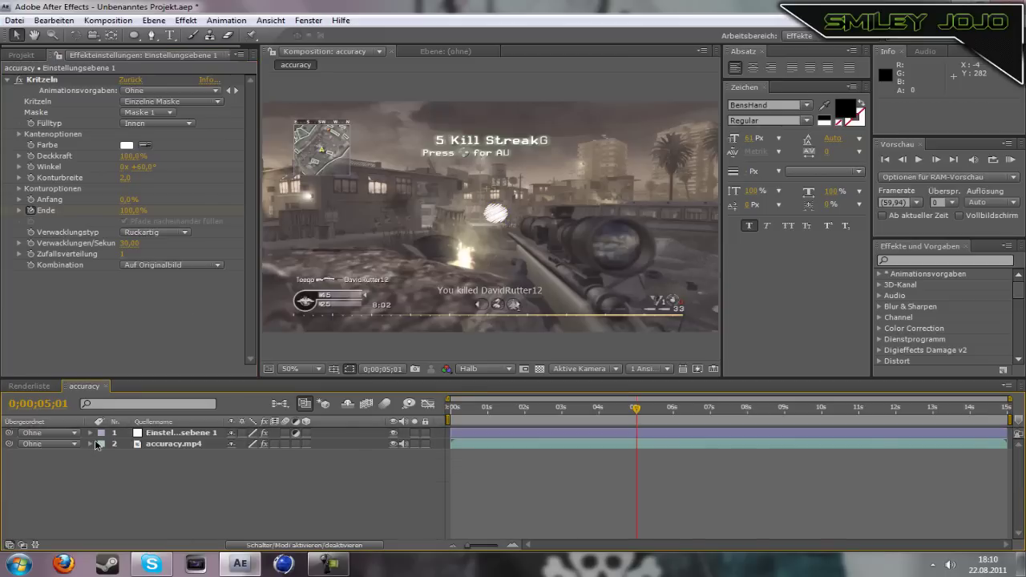
click(154, 22)
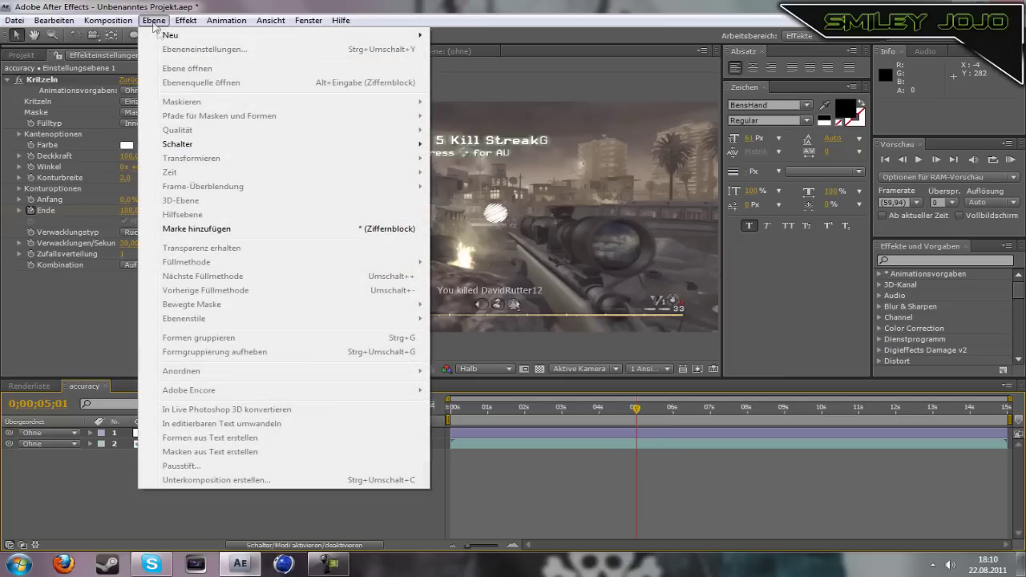
mouse_move(172, 34)
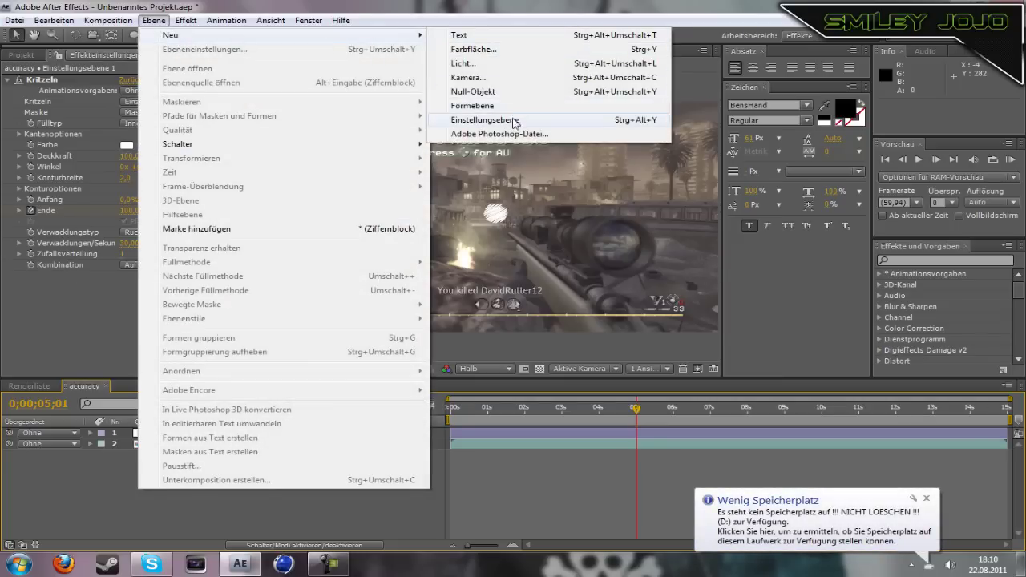
click(513, 121)
Pen a three-point mask path from the scribble circle up, then right
click(153, 35)
key(period)
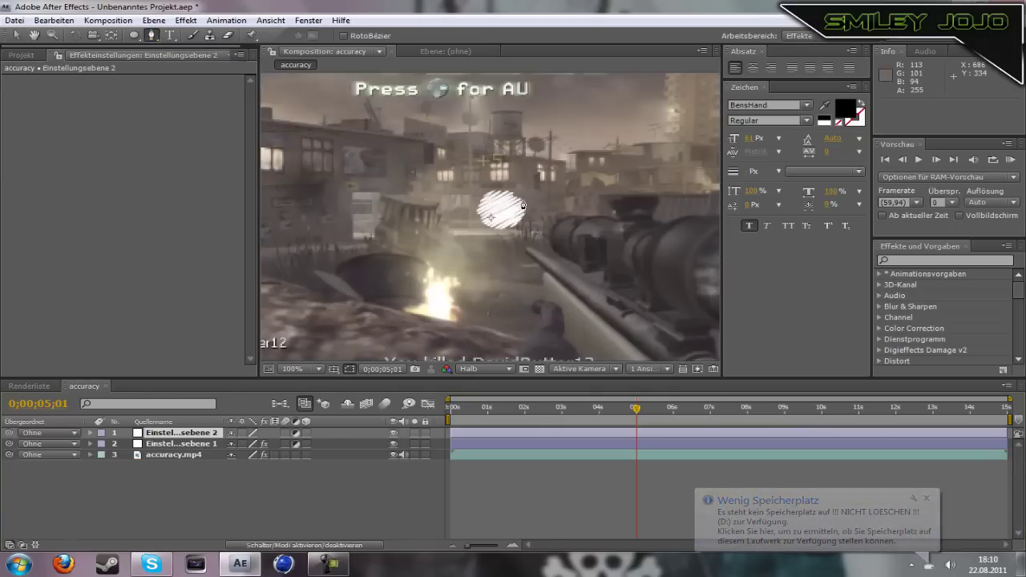
click(522, 200)
click(602, 170)
key(comma)
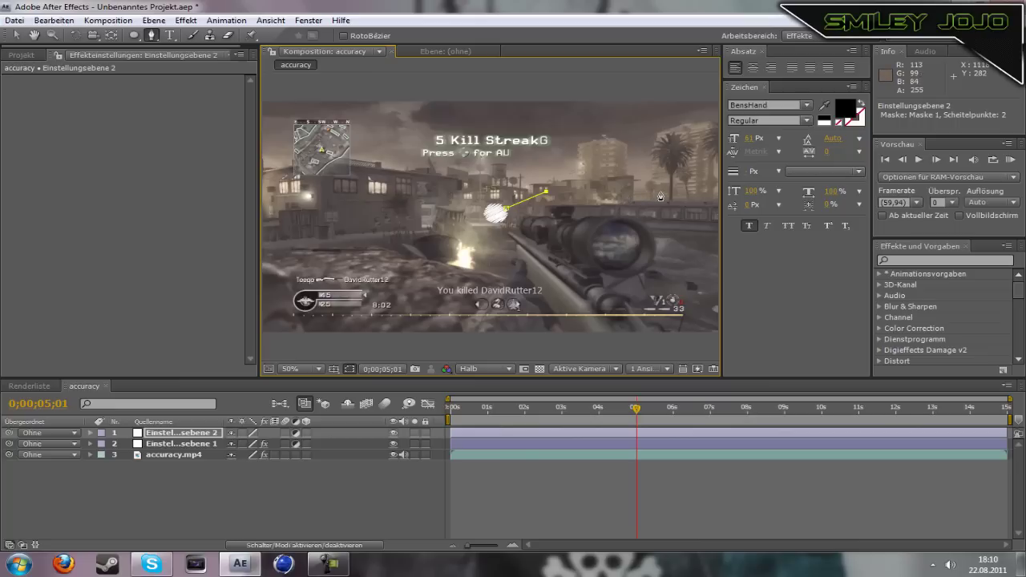
click(669, 189)
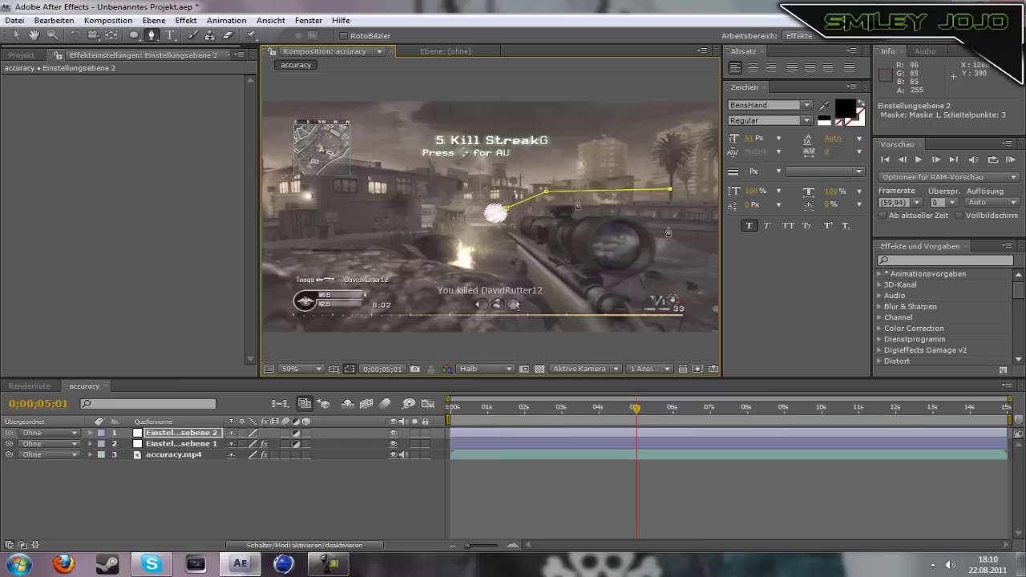
click(186, 20)
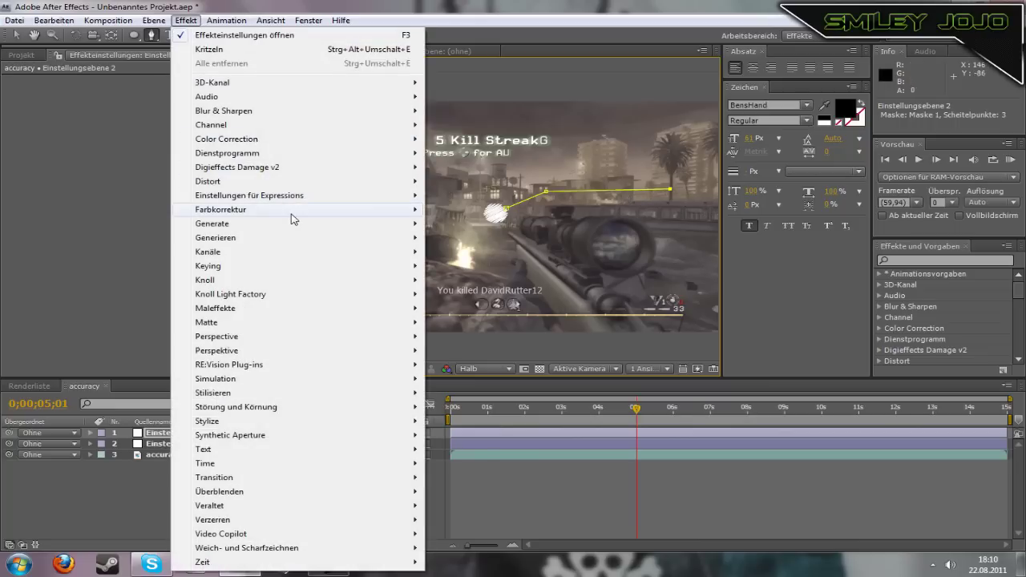
Apply the Strich stroke effect to the mask path with Ende at 0%
mouse_move(305, 252)
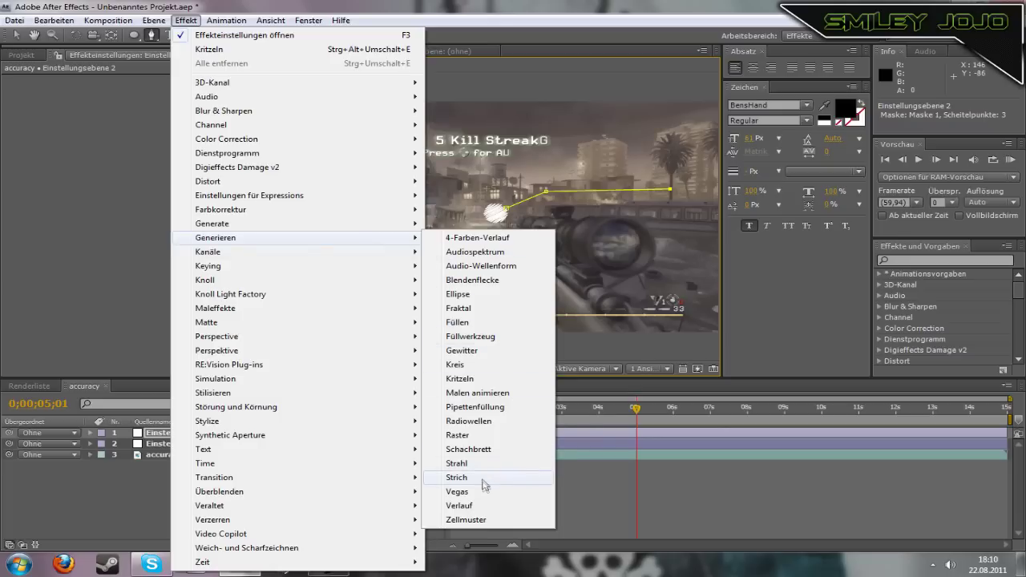
click(487, 478)
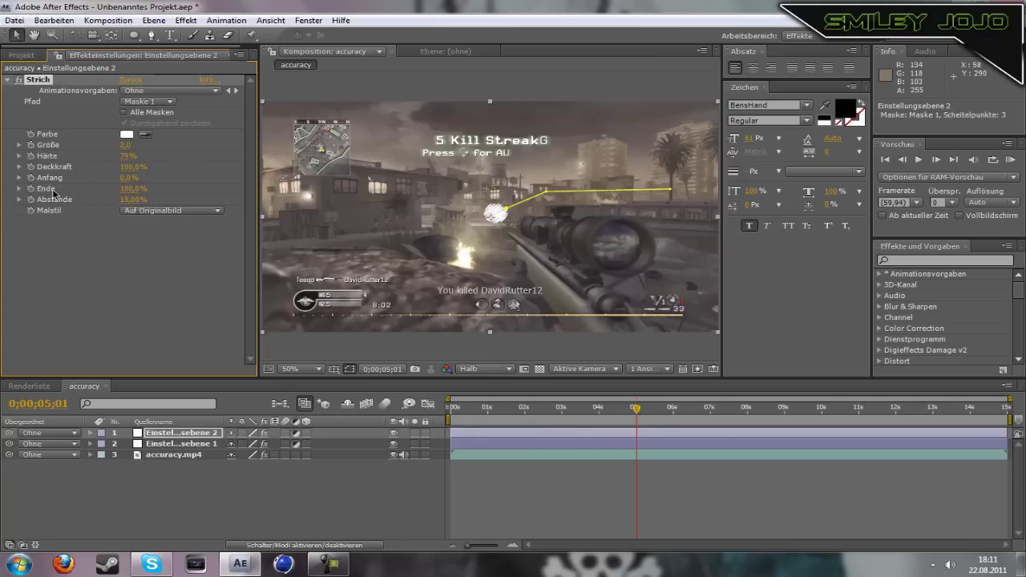
drag(139, 191, 94, 192)
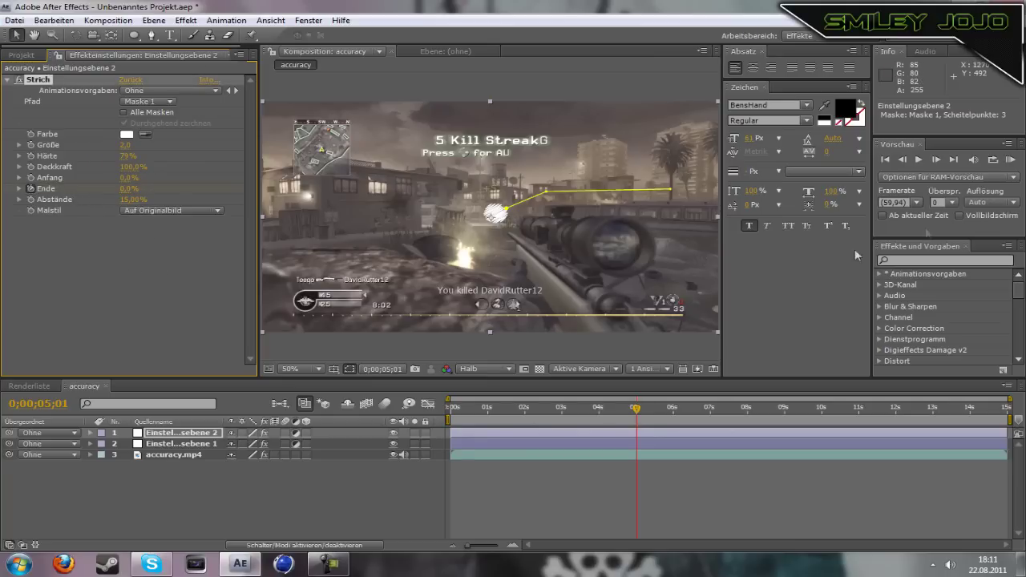
Preview, then step forward frame by frame to where the line should be fully drawn
click(919, 160)
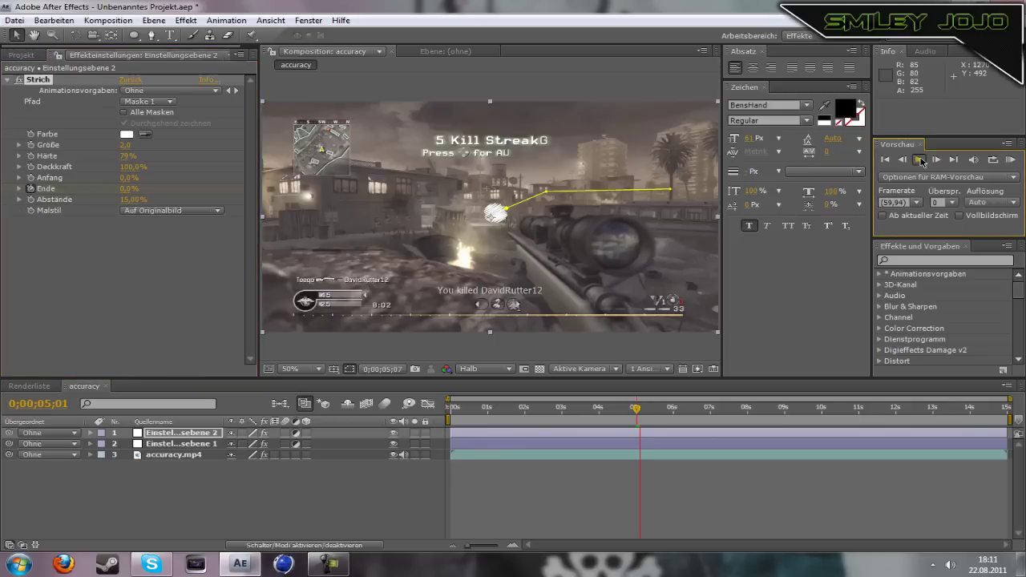
click(934, 164)
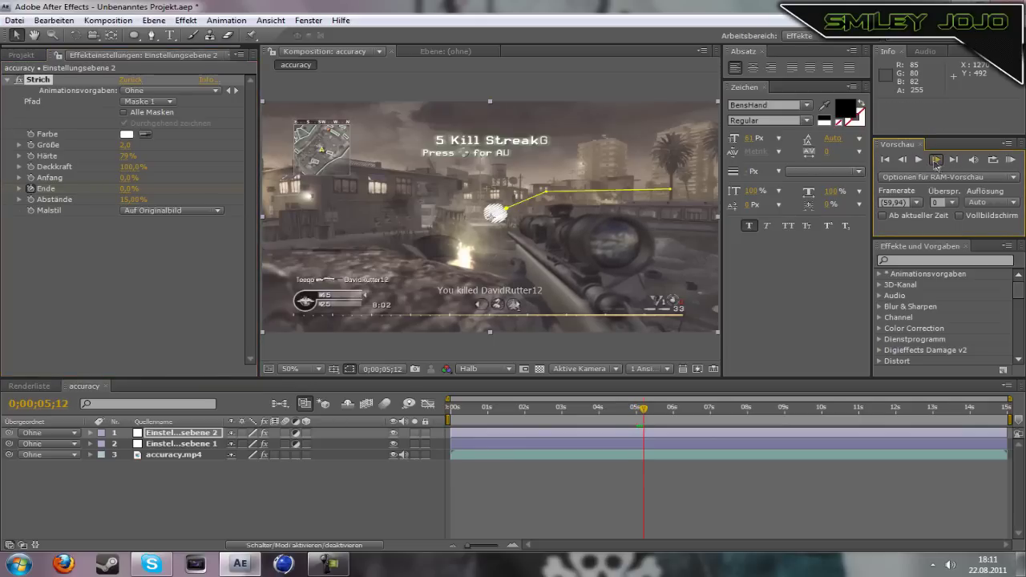
click(935, 160)
click(934, 161)
click(935, 160)
click(934, 161)
click(935, 163)
click(935, 163)
click(935, 163)
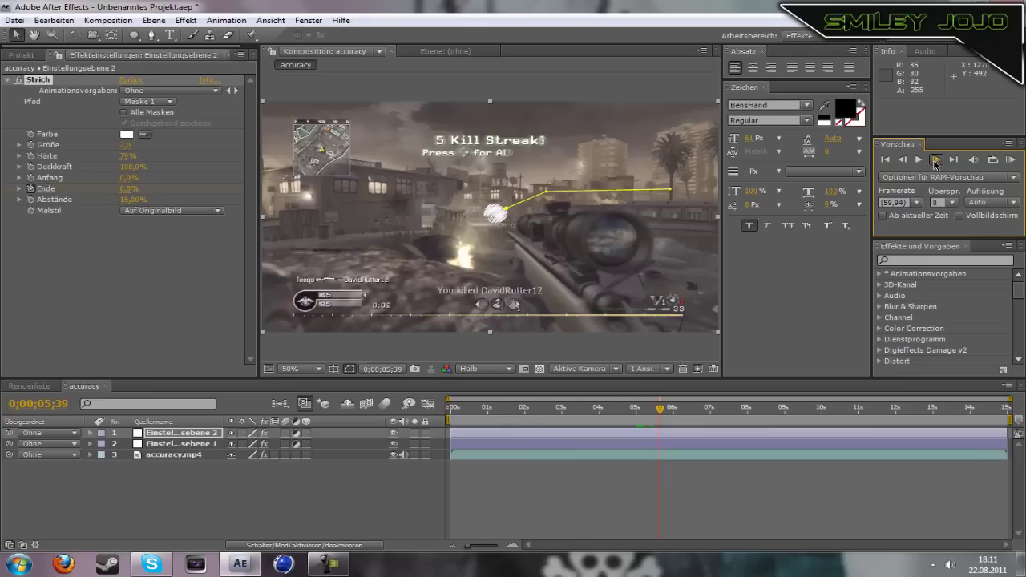
click(935, 163)
click(935, 163)
click(934, 163)
click(934, 163)
click(934, 164)
click(934, 164)
click(935, 164)
click(935, 160)
click(934, 159)
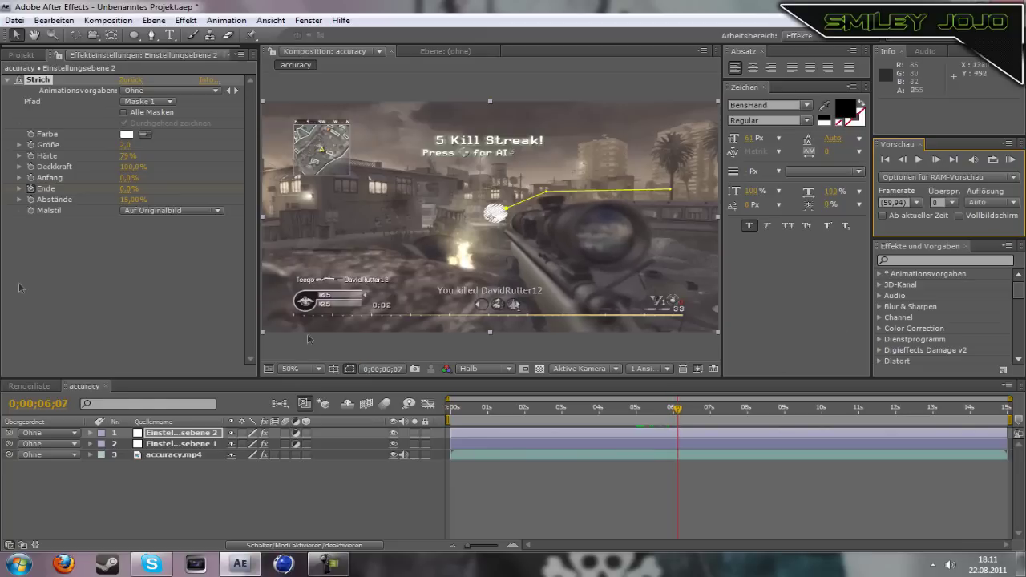
Keyframe the stroke's Ende at 100%, set Größe to 5, and step back to check the draw-on
click(130, 189)
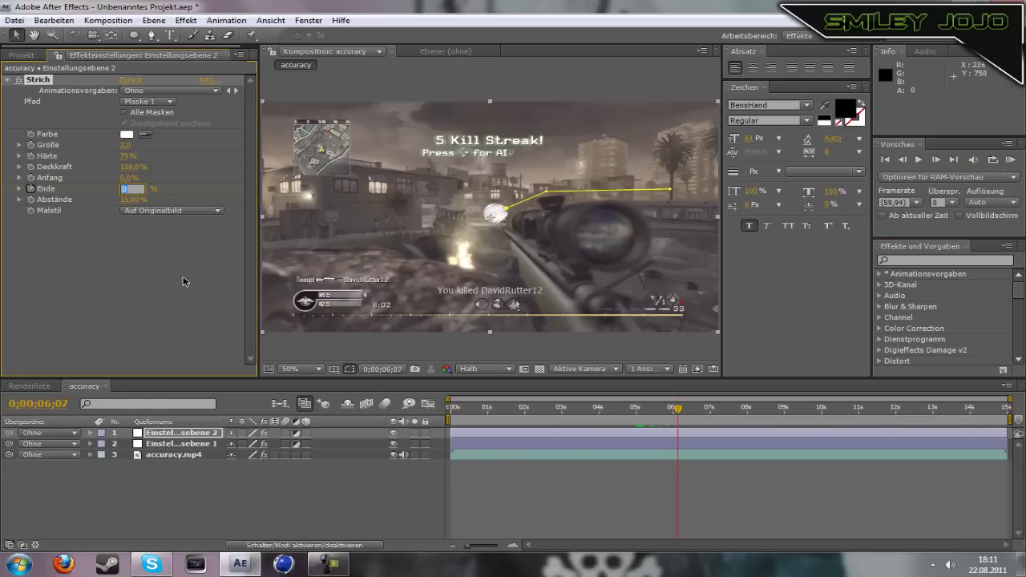
text(100)
key(Return)
click(125, 145)
key(Return)
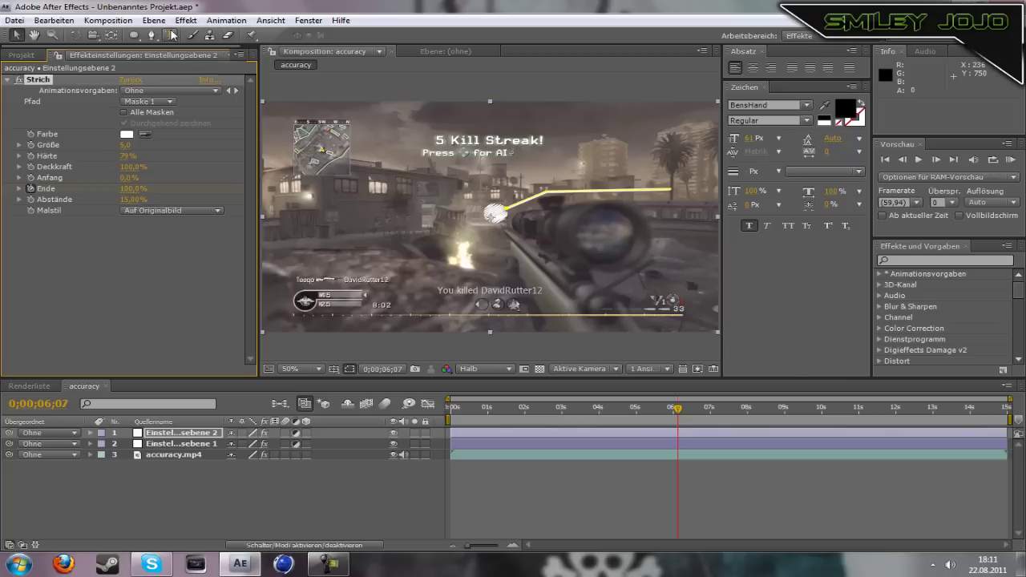
click(902, 159)
click(902, 159)
click(902, 160)
click(902, 160)
click(902, 159)
click(902, 160)
click(902, 160)
click(903, 159)
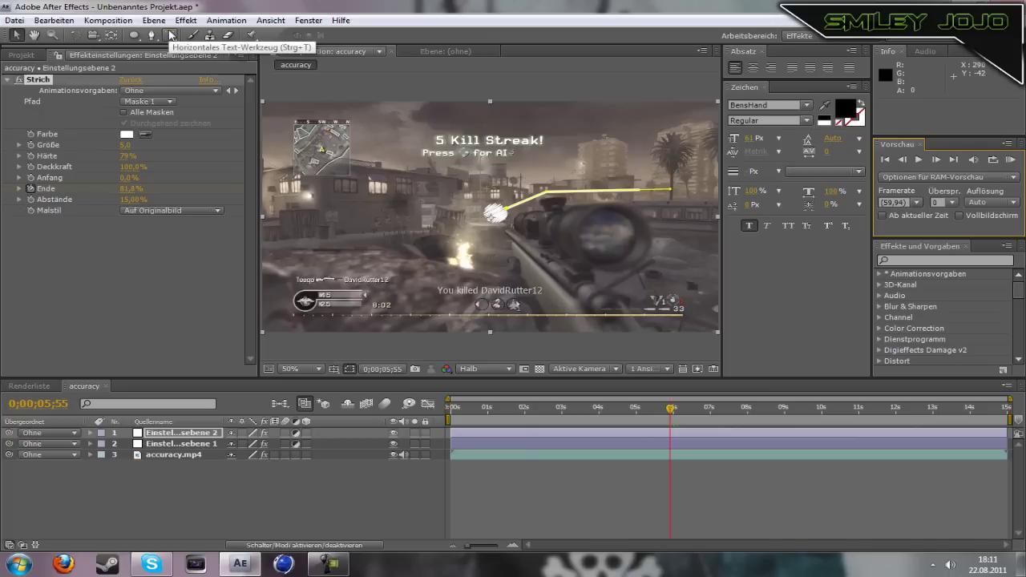
click(169, 35)
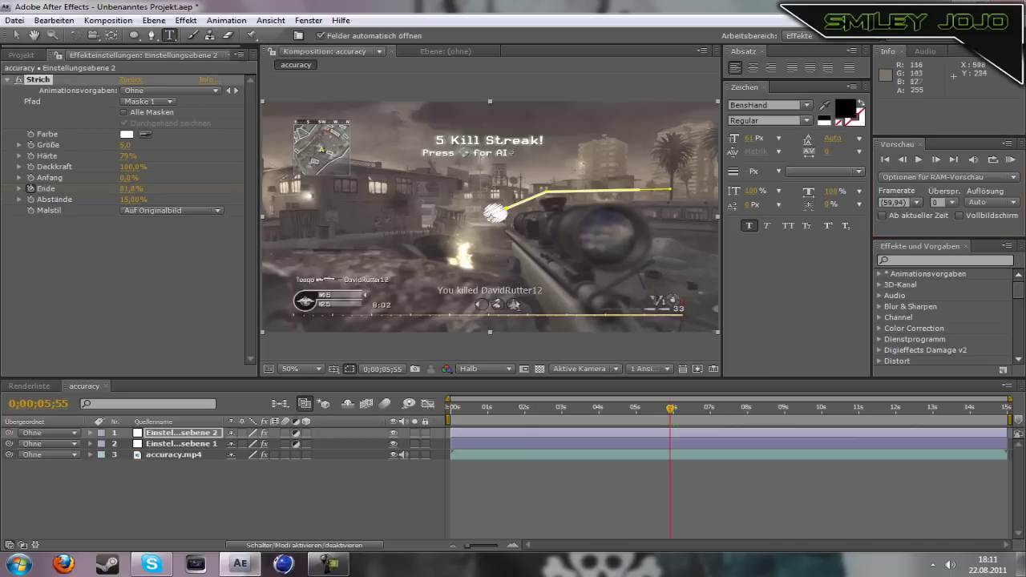
Type white 'Hes Here' text just above the end of the callout line
click(559, 176)
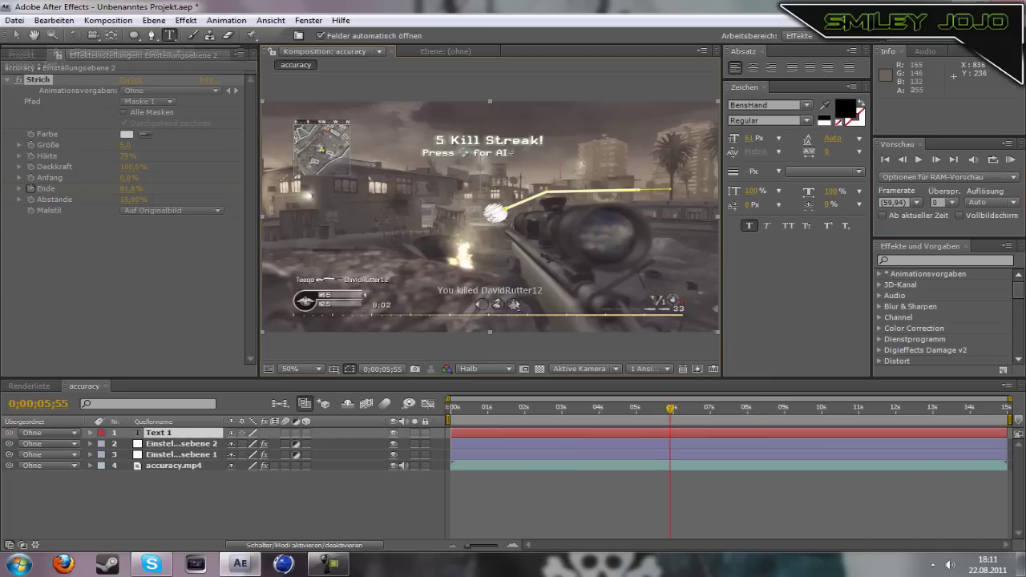
click(845, 109)
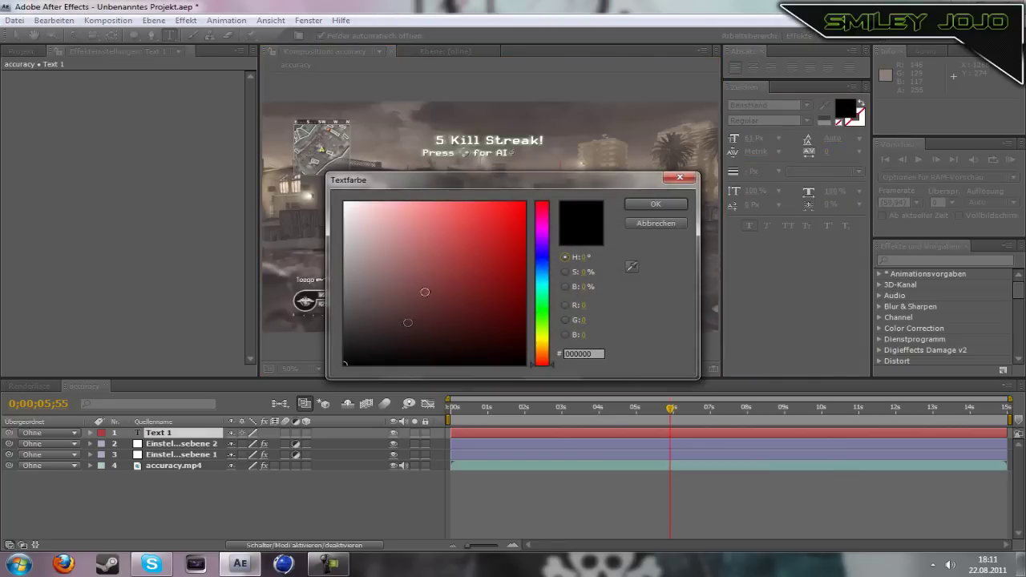
drag(355, 217, 347, 204)
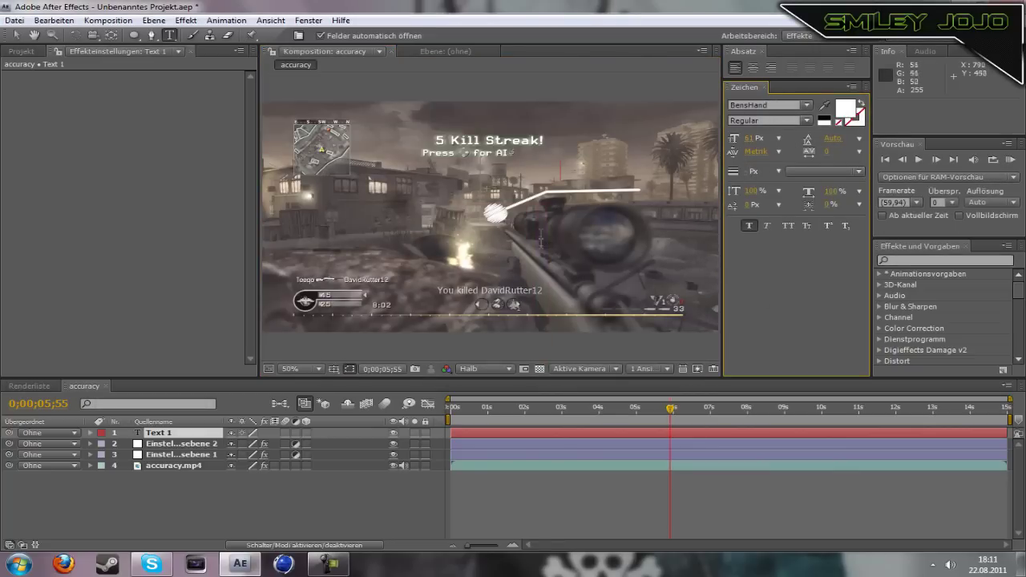
click(598, 186)
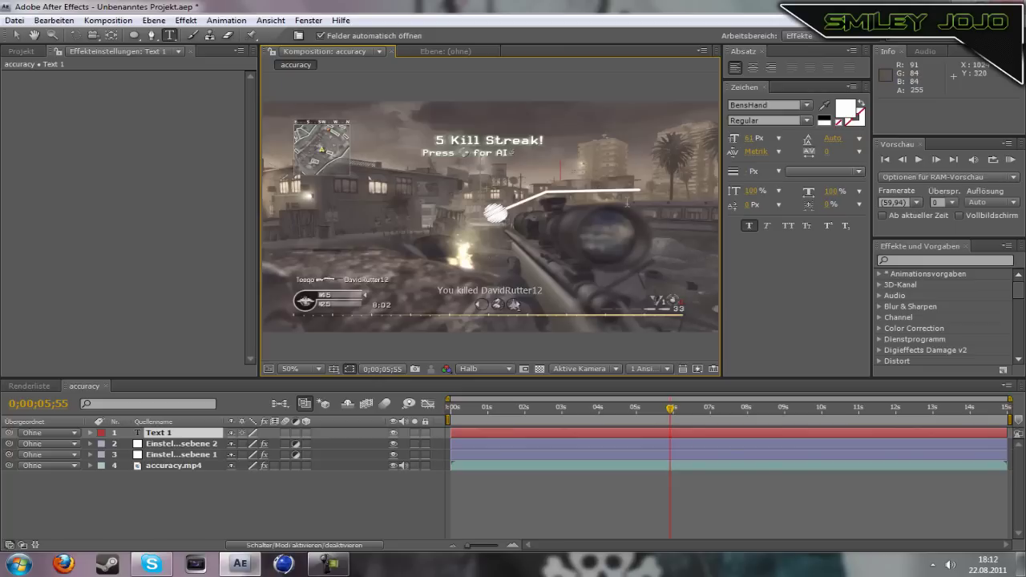
text(Hes)
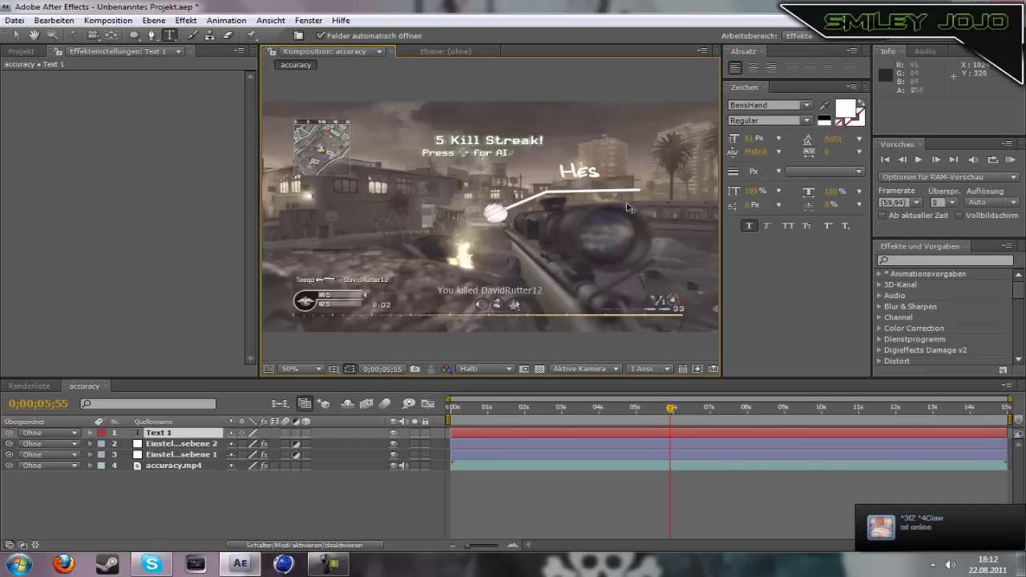
text( Here)
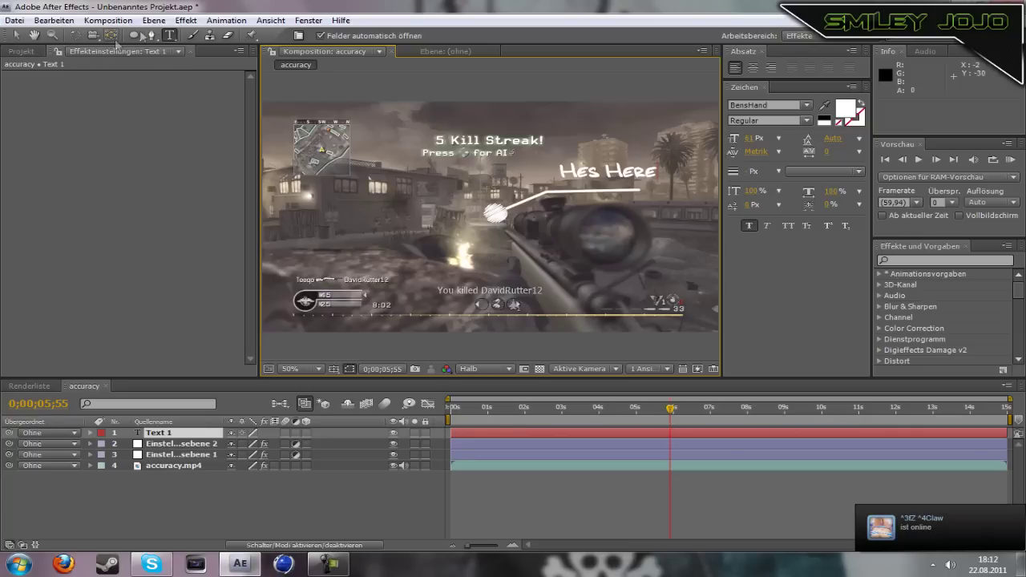
click(16, 36)
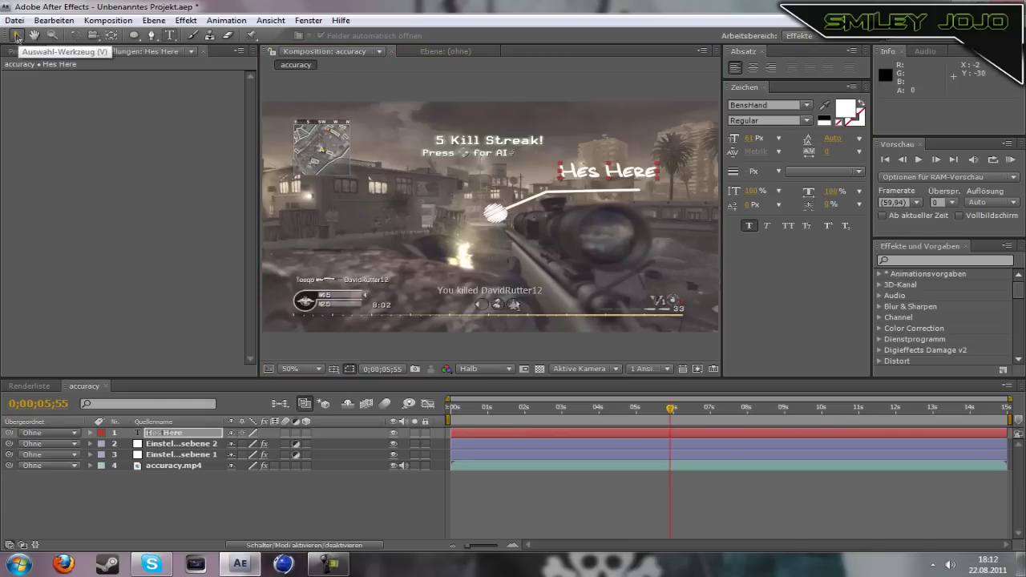
Keyframe the Hes Here layer's Position at 1318, 252, off the right edge, at 0;00;06;33
click(90, 433)
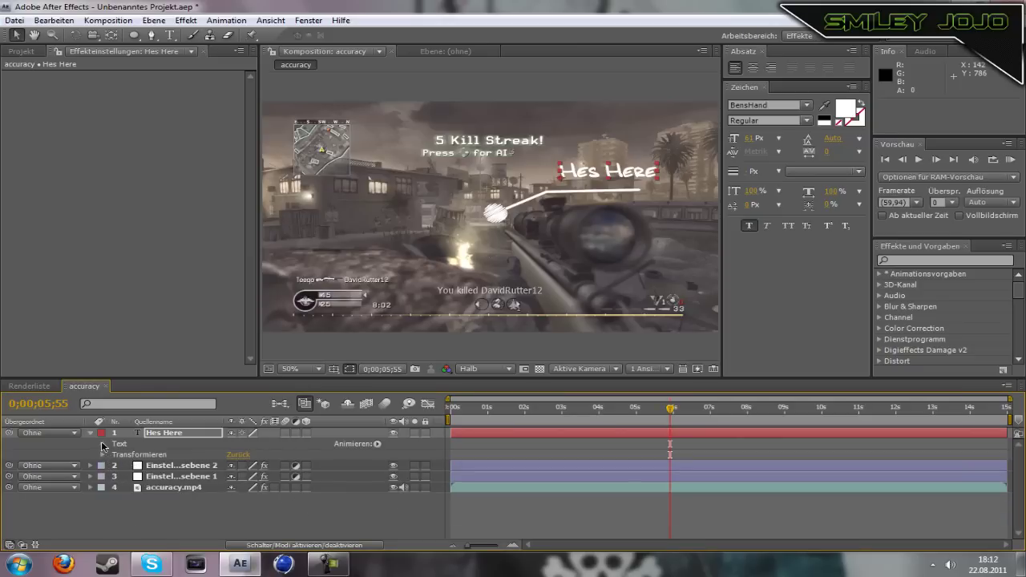
click(102, 444)
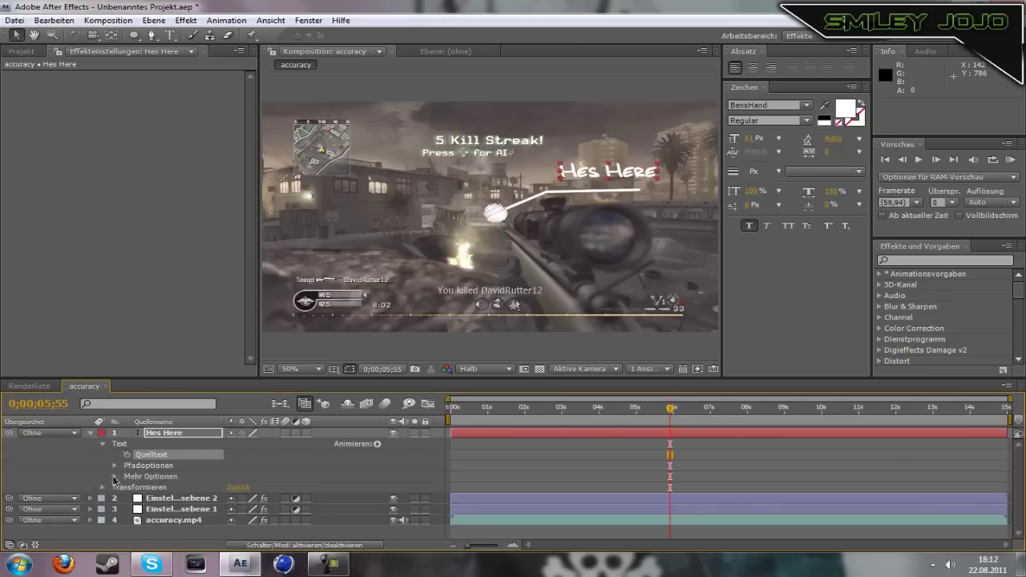
click(101, 444)
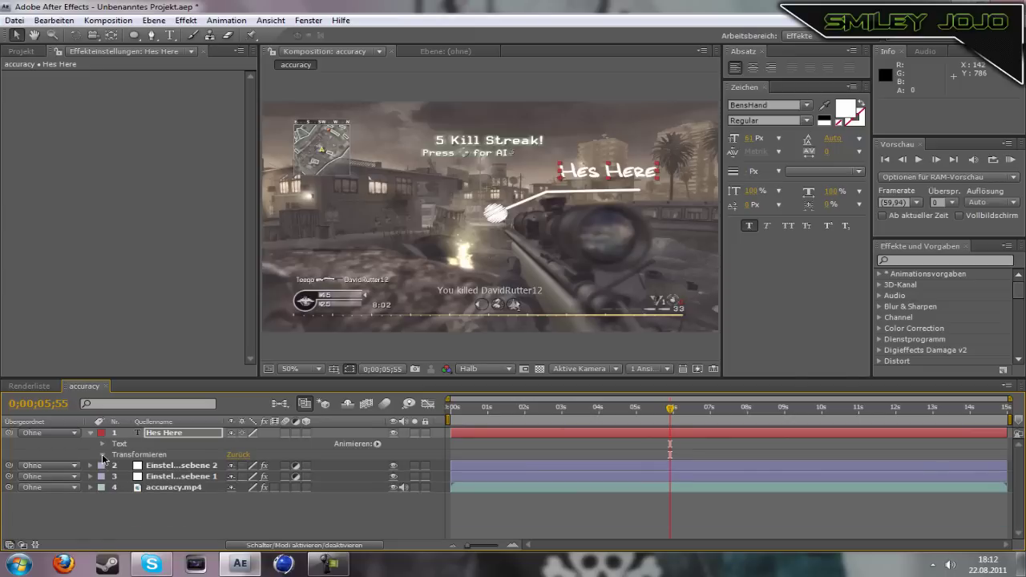
click(102, 454)
scroll(102, 454, down, 1)
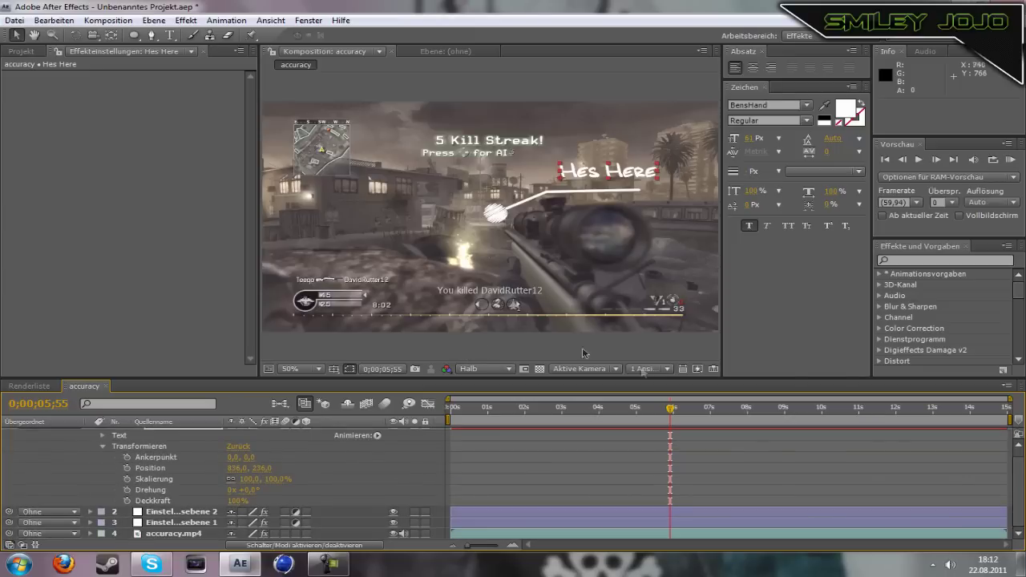
click(885, 159)
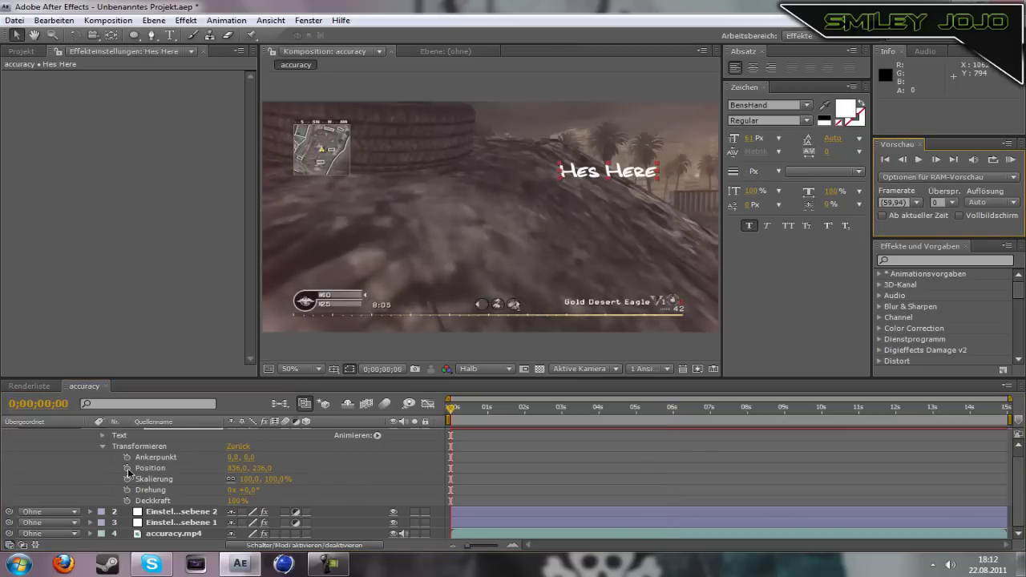
click(127, 468)
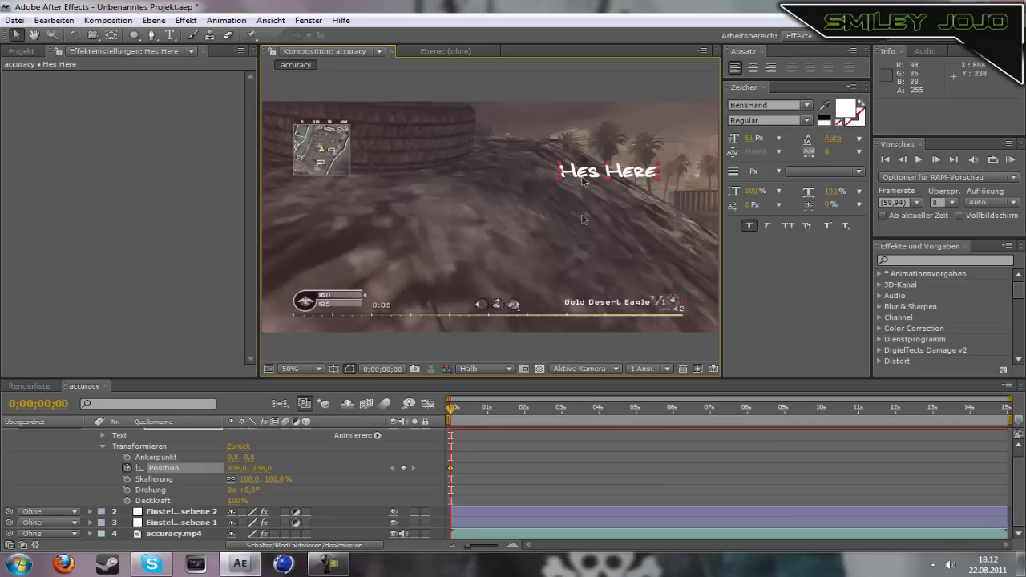
click(265, 468)
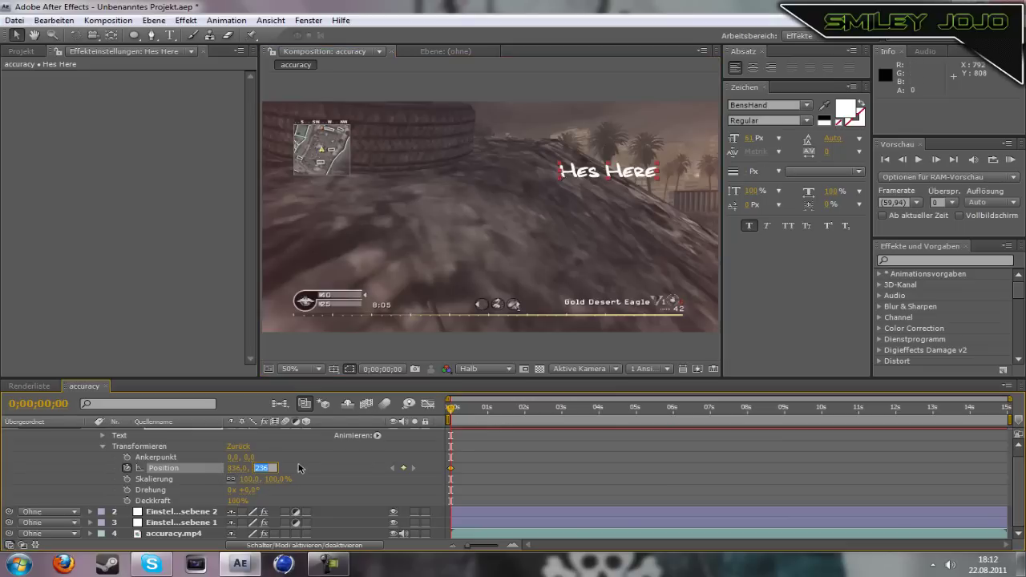
key(Return)
click(339, 571)
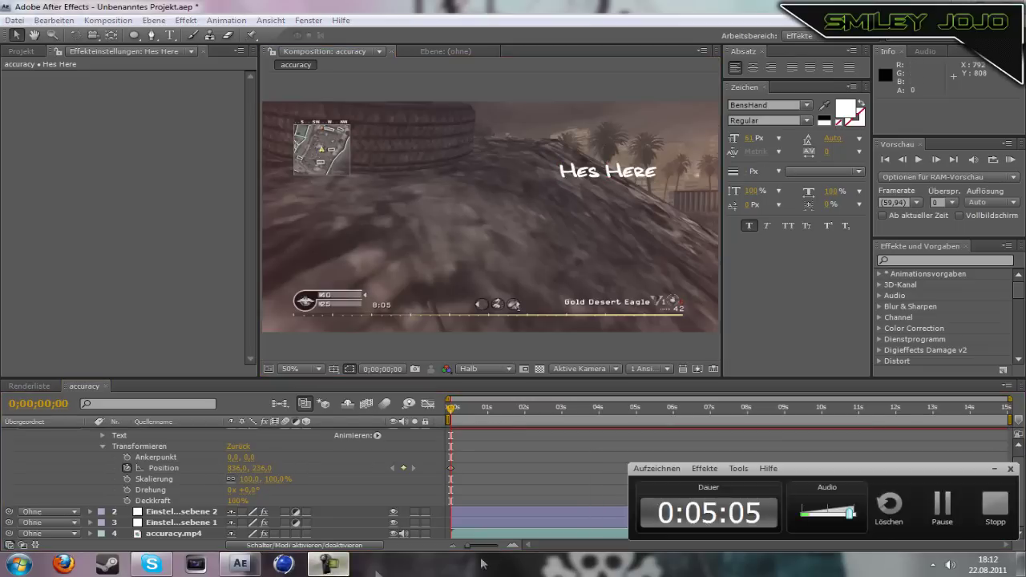
click(942, 505)
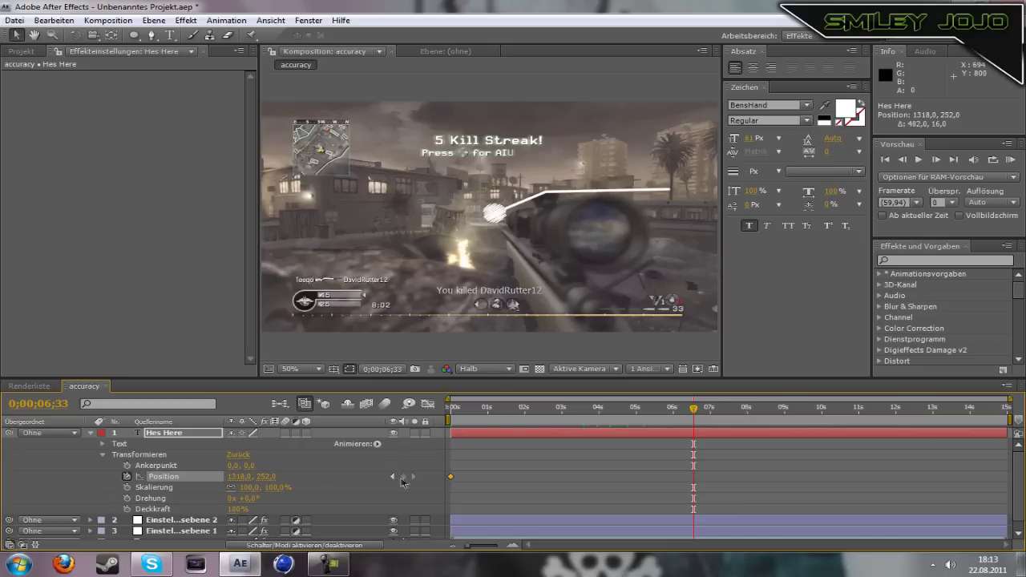
At 0;00;07;23, move the Hes Here text to 878, 264 beside the line's end
click(920, 159)
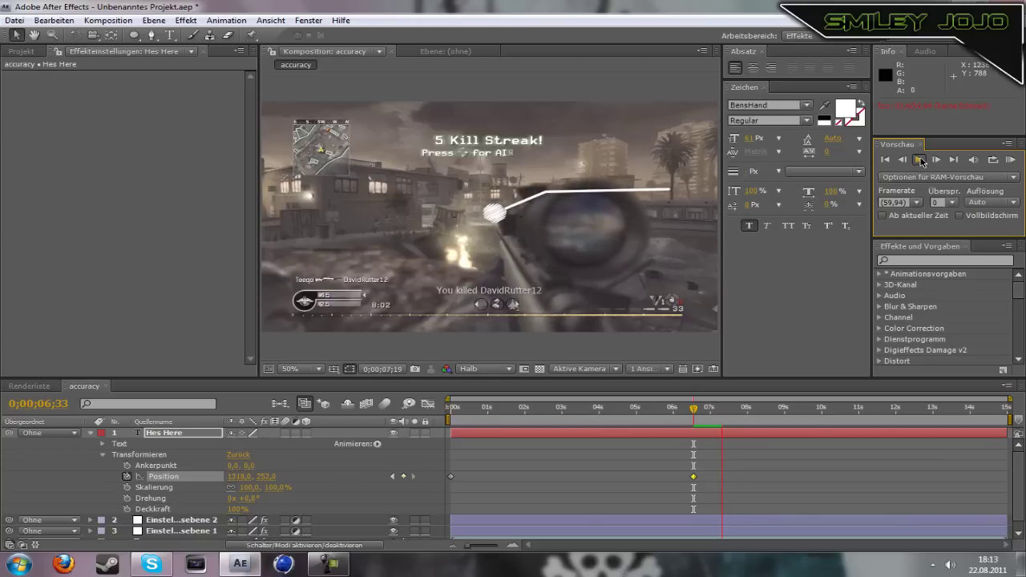
click(919, 160)
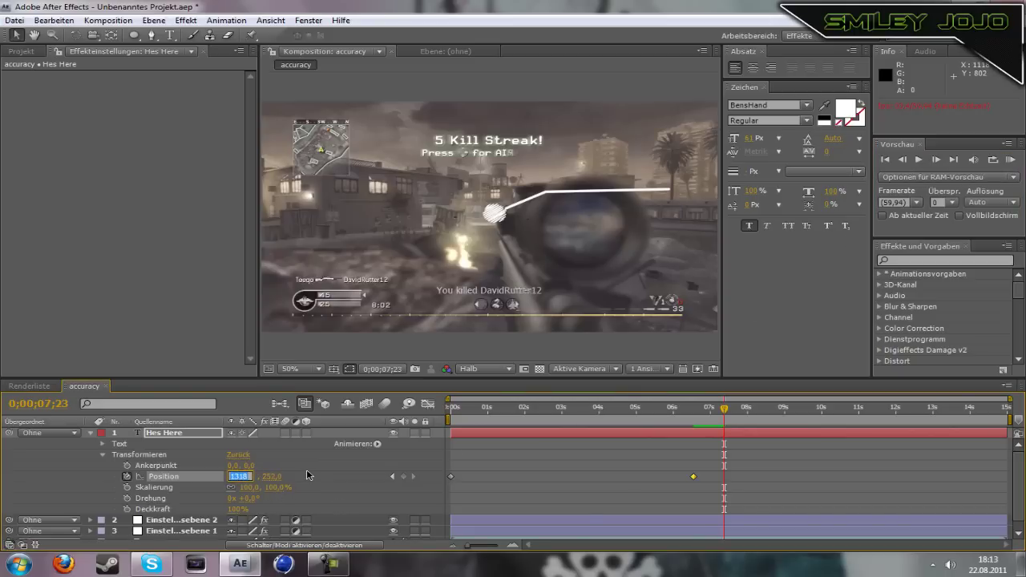
click(309, 476)
key(comma)
key(comma)
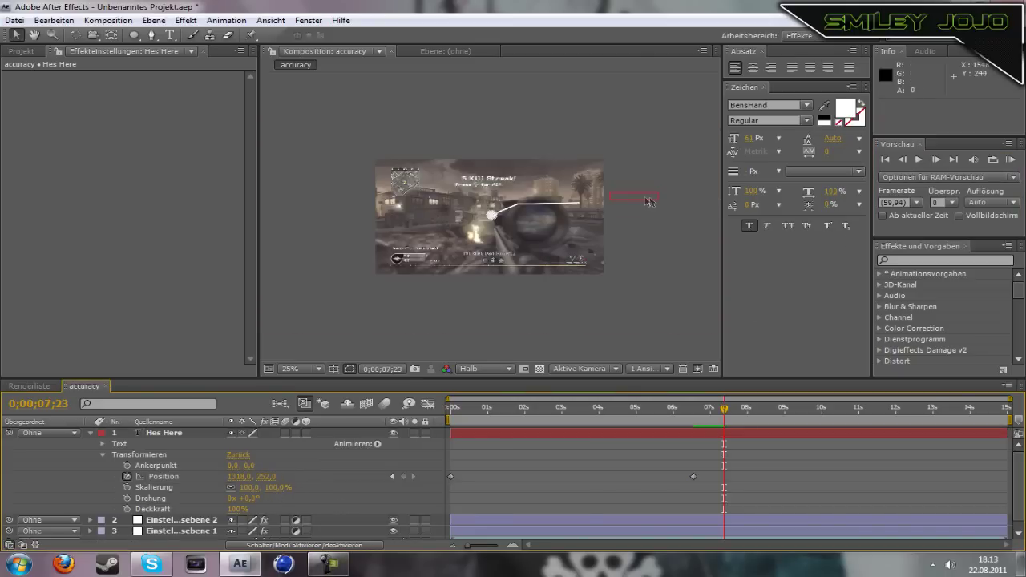
click(640, 194)
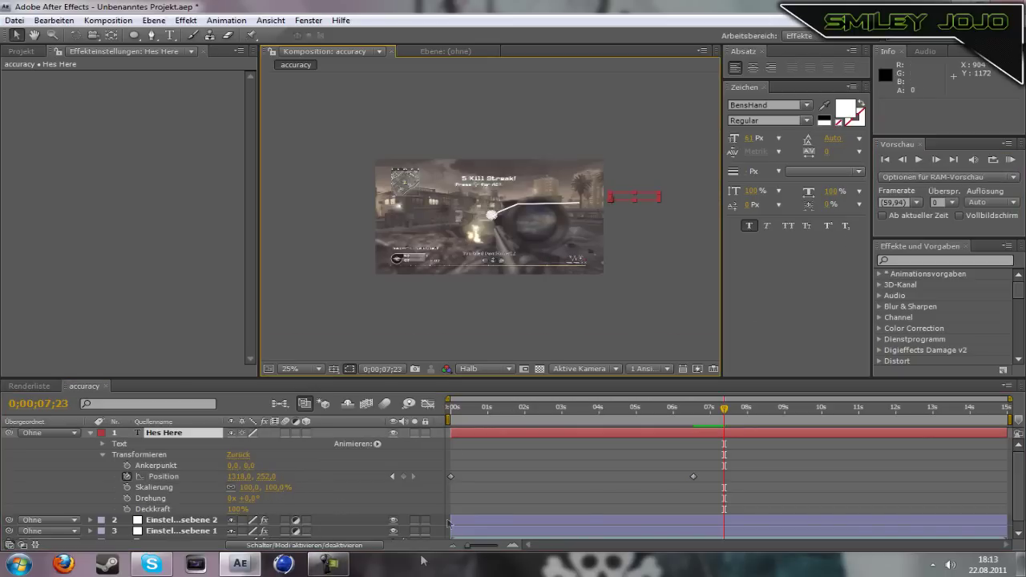
click(331, 565)
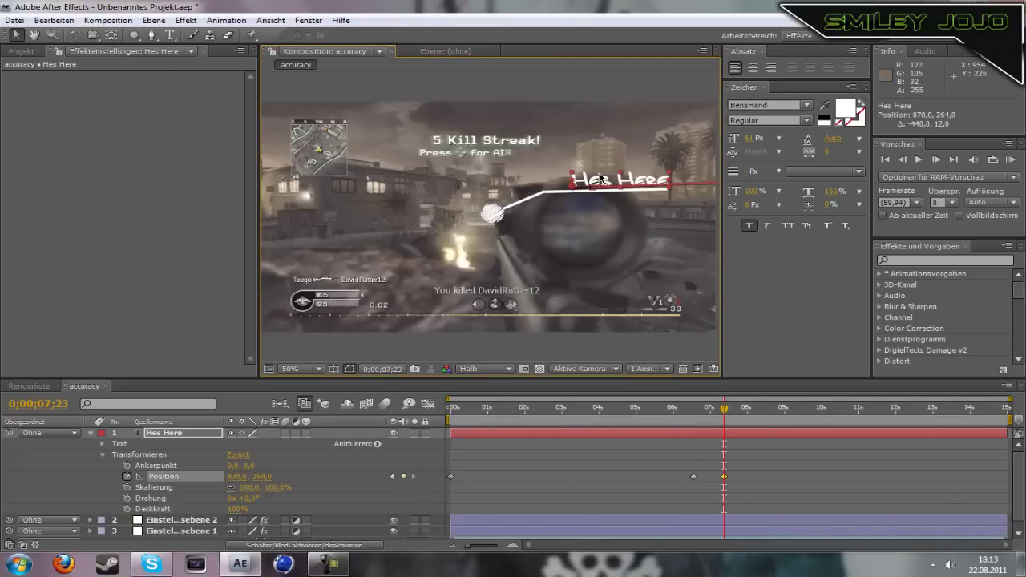
Preview the text sliding in, then select the scribble circle's adjustment layer
click(919, 160)
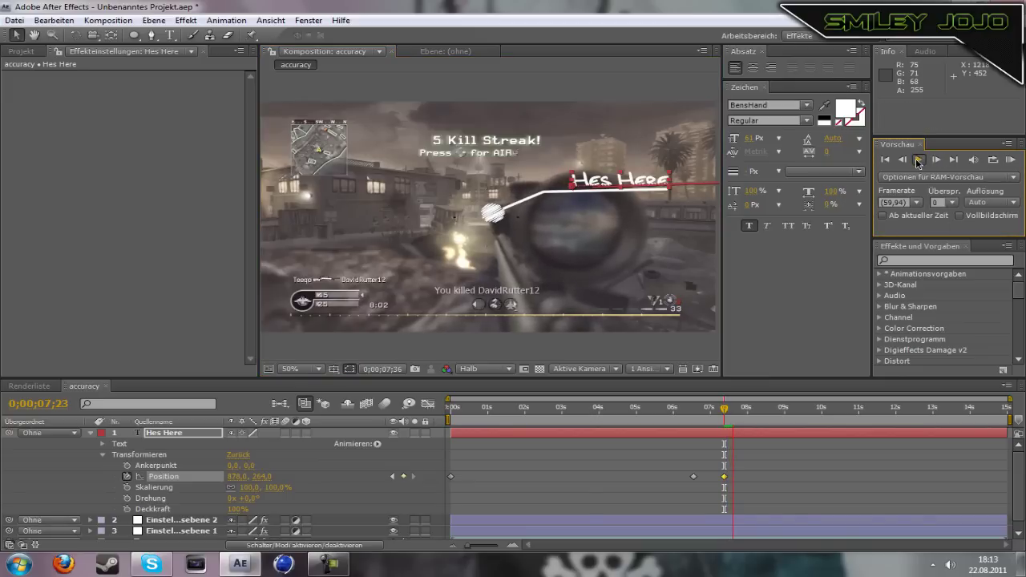
click(918, 160)
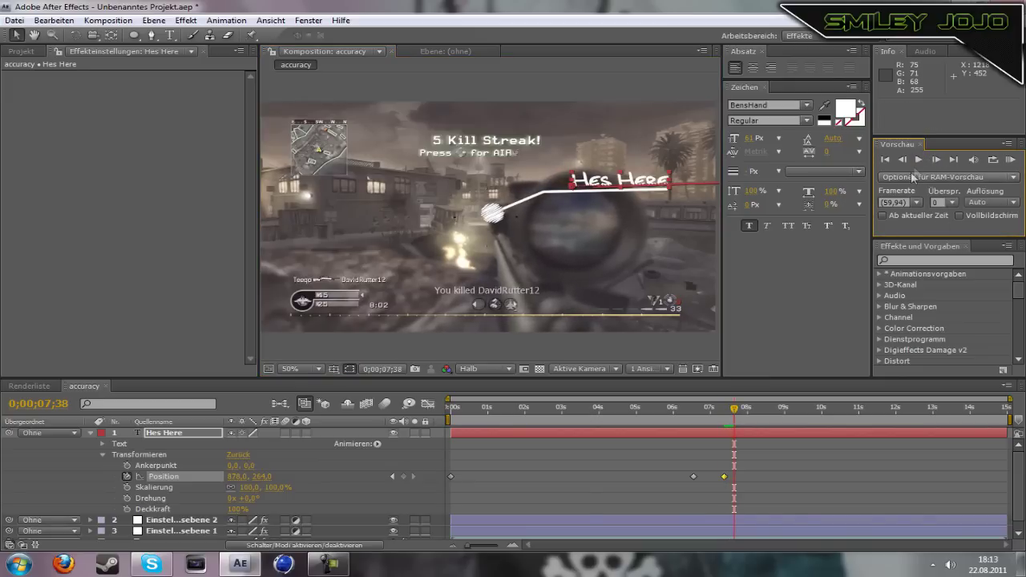
click(1017, 489)
scroll(1016, 474, down, 1)
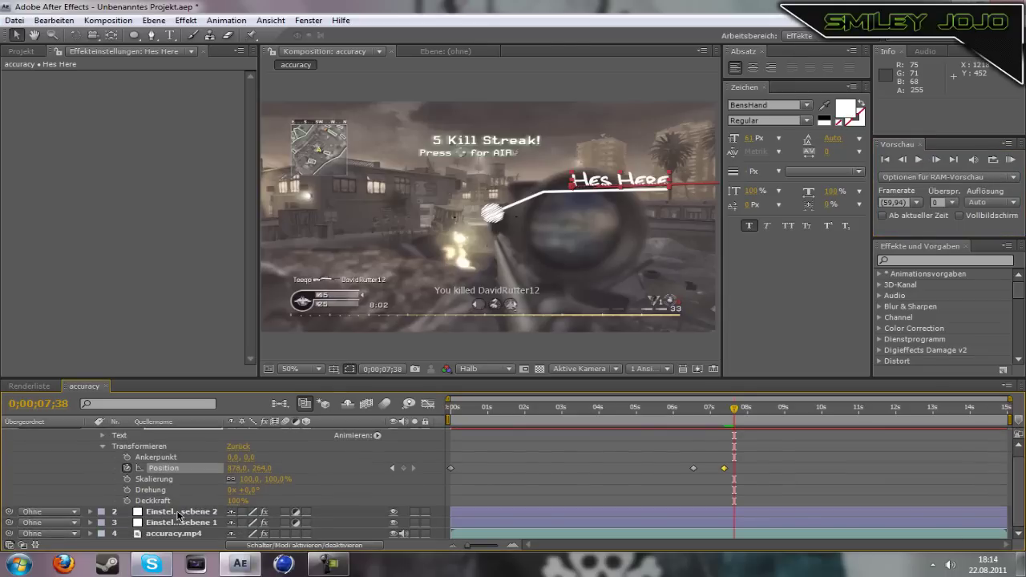
click(174, 522)
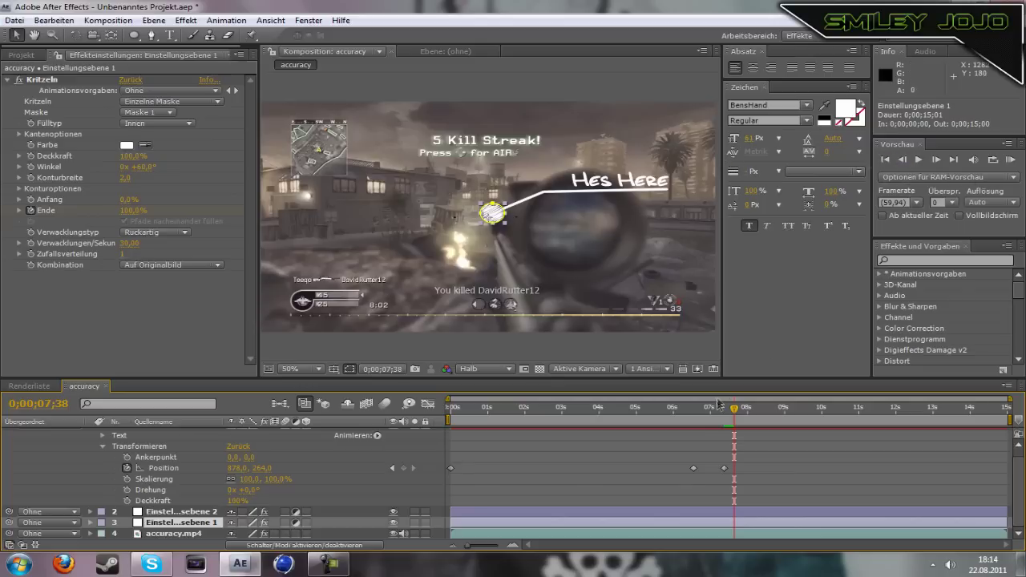
Add a keyframe to the scribble's Ende at 100% at 0;00;07;24
key(Page_Down)
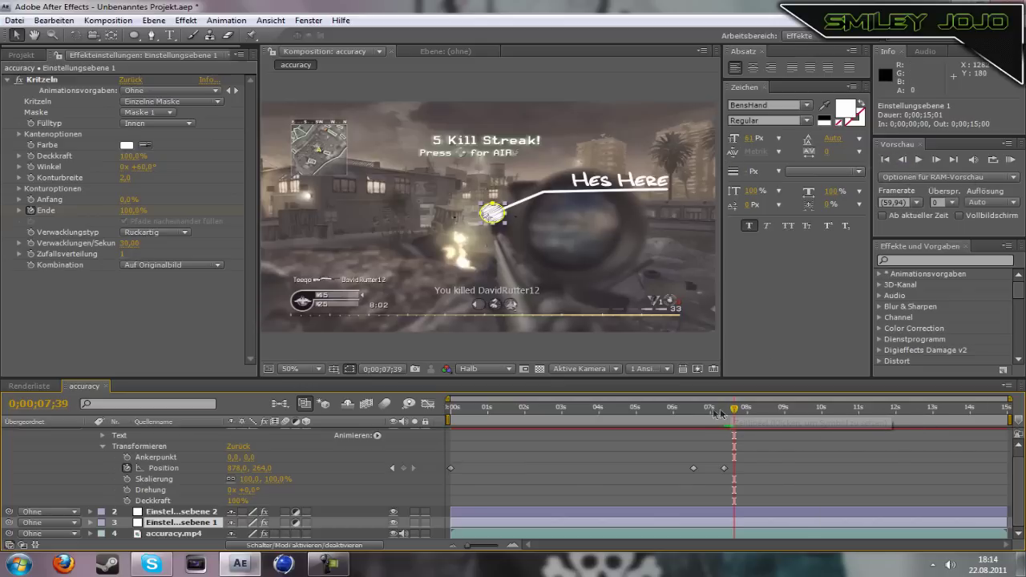
click(902, 160)
click(901, 160)
click(901, 159)
click(902, 160)
click(902, 159)
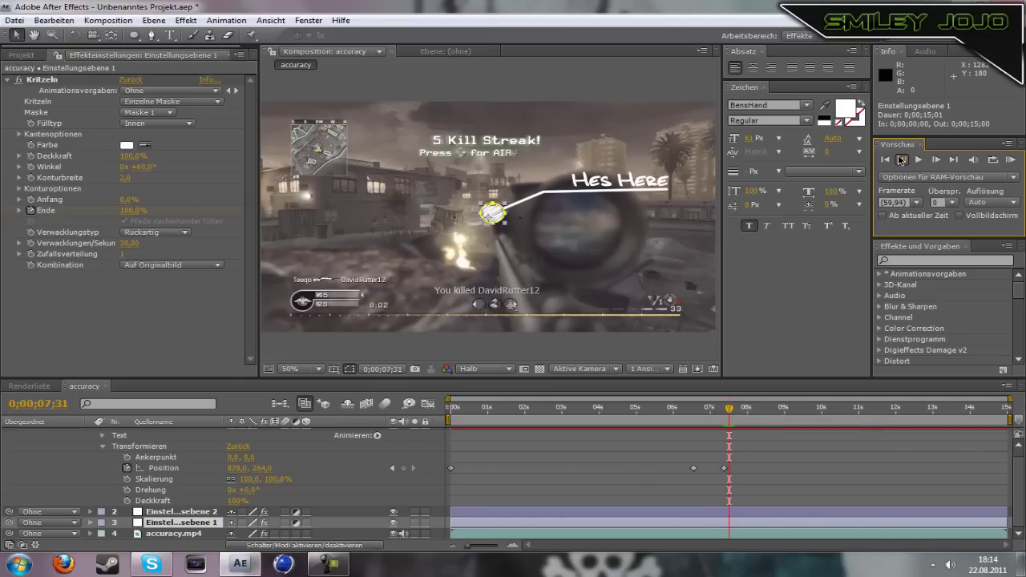
click(902, 159)
click(902, 159)
click(901, 160)
click(901, 160)
click(902, 159)
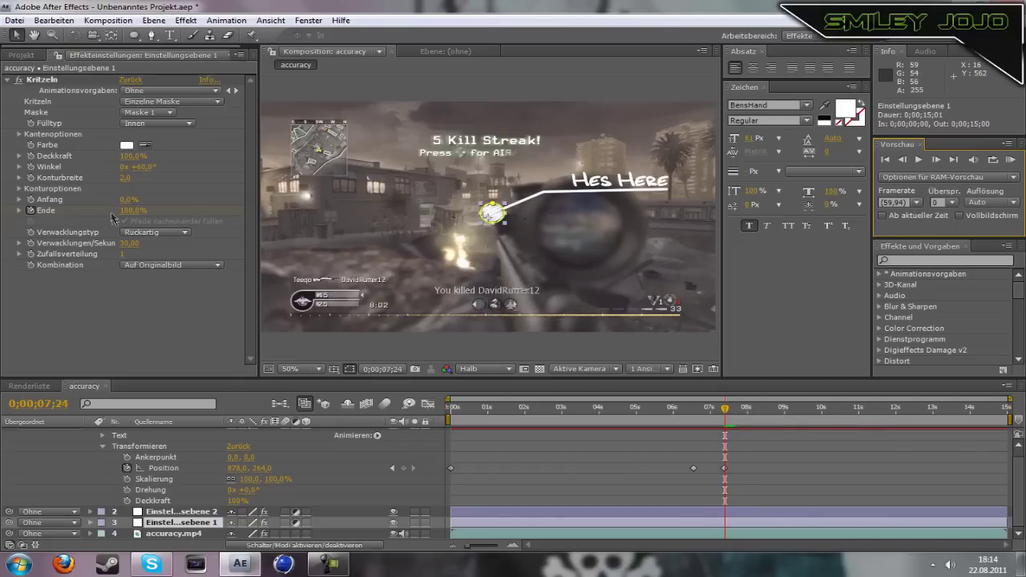
right_click(48, 212)
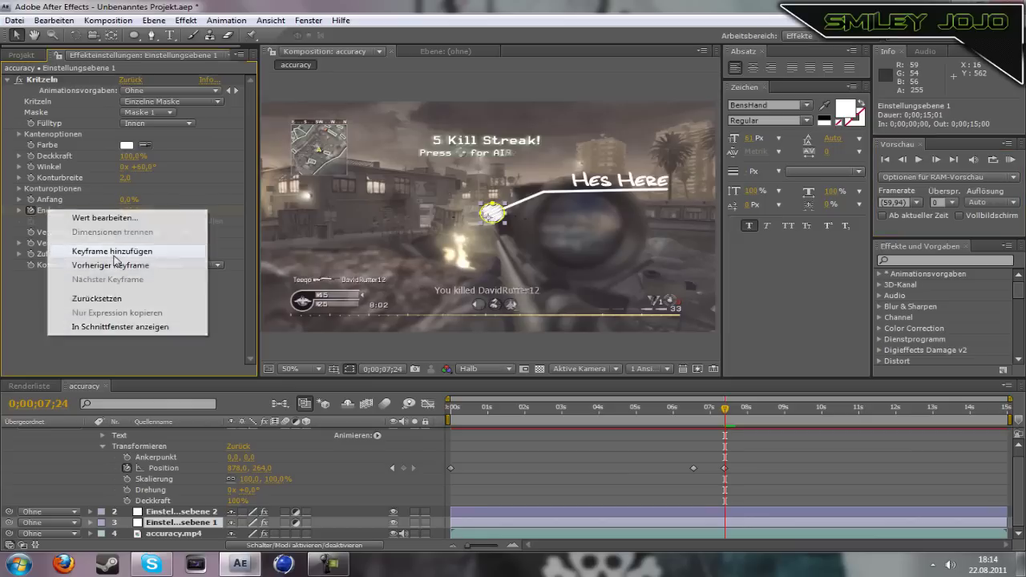
click(112, 251)
At 0;00;08;08, set the scribble's Ende to 0%
click(918, 161)
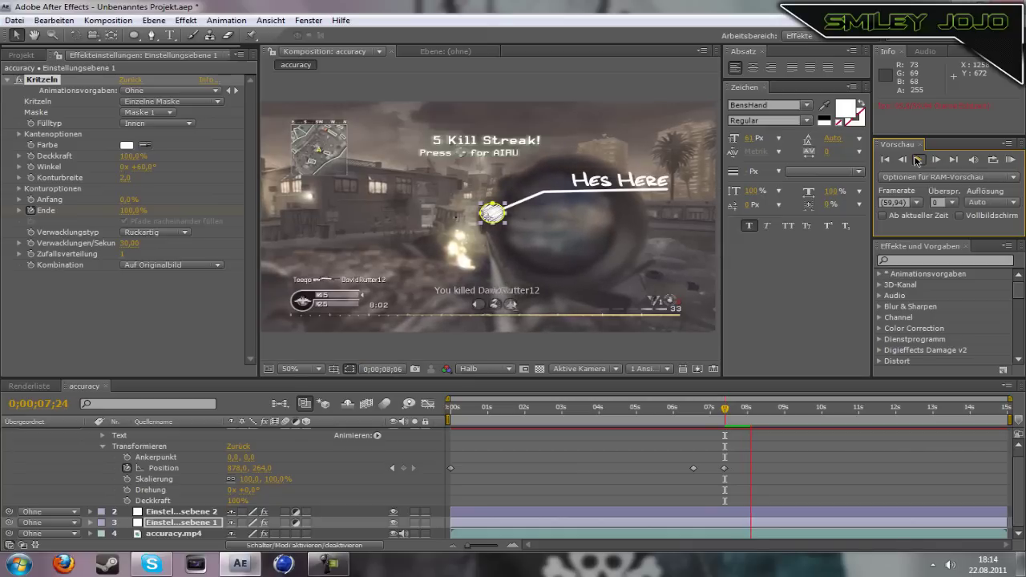
click(918, 161)
click(135, 211)
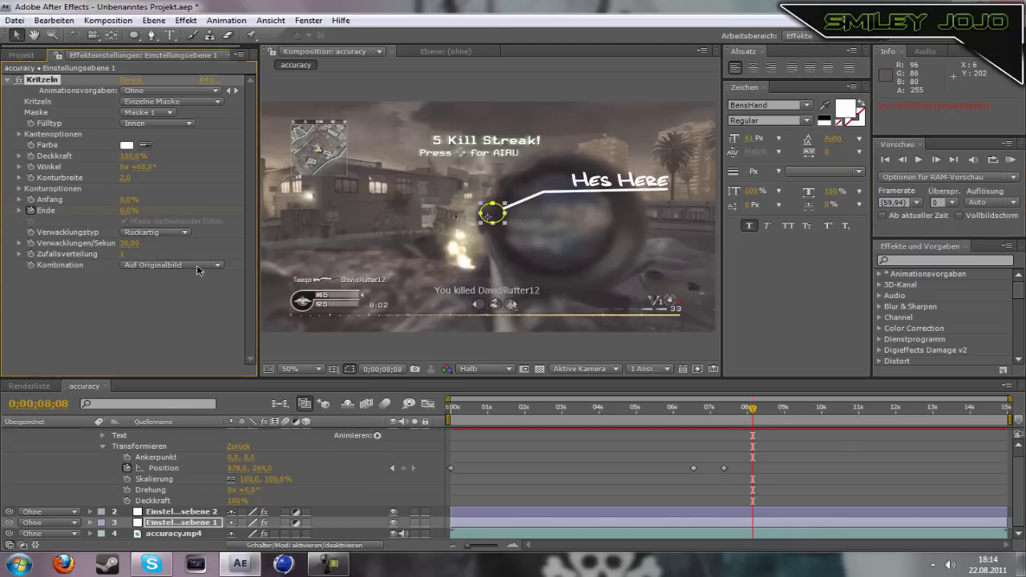
click(154, 513)
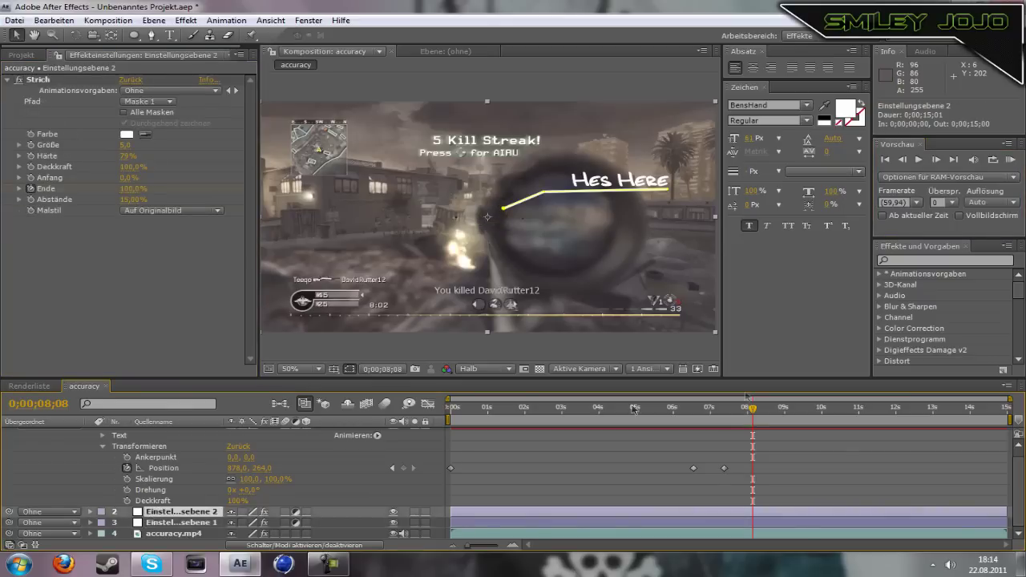
Keyframe the callout line's Strich Ende at full length at 0;00;07;37
click(906, 160)
click(905, 160)
click(906, 161)
click(906, 160)
click(905, 160)
click(906, 161)
click(905, 161)
click(905, 160)
click(905, 161)
click(905, 160)
click(906, 160)
click(906, 160)
click(905, 161)
click(906, 160)
click(905, 160)
click(906, 160)
click(905, 161)
click(906, 160)
click(905, 160)
click(906, 160)
click(905, 160)
click(905, 160)
click(905, 160)
click(906, 160)
click(905, 160)
click(905, 160)
click(905, 160)
click(906, 160)
right_click(59, 191)
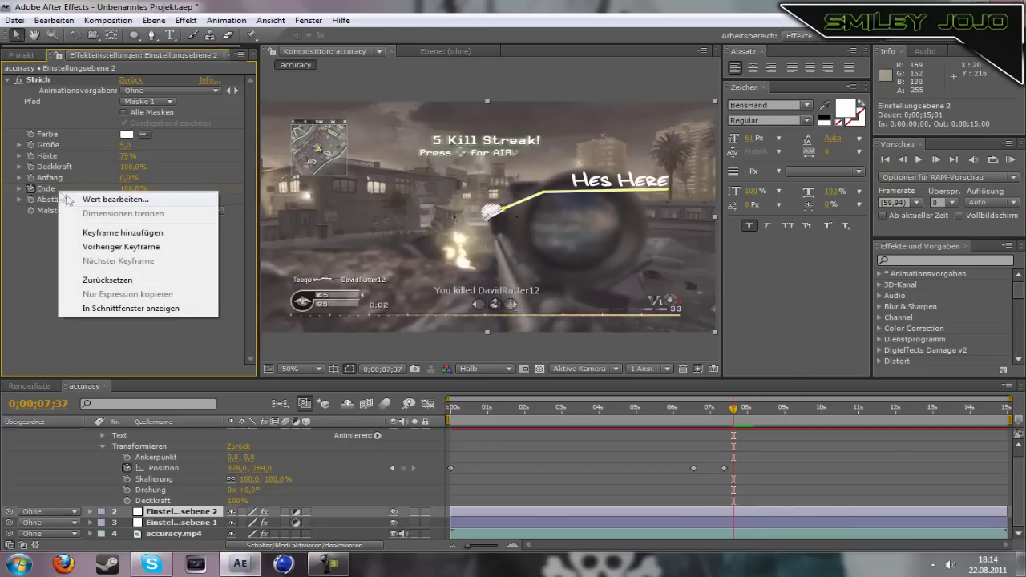
click(102, 233)
Add a Position keyframe to Hes Here at 0;00;08;09, holding 878,0, 264,0
click(919, 160)
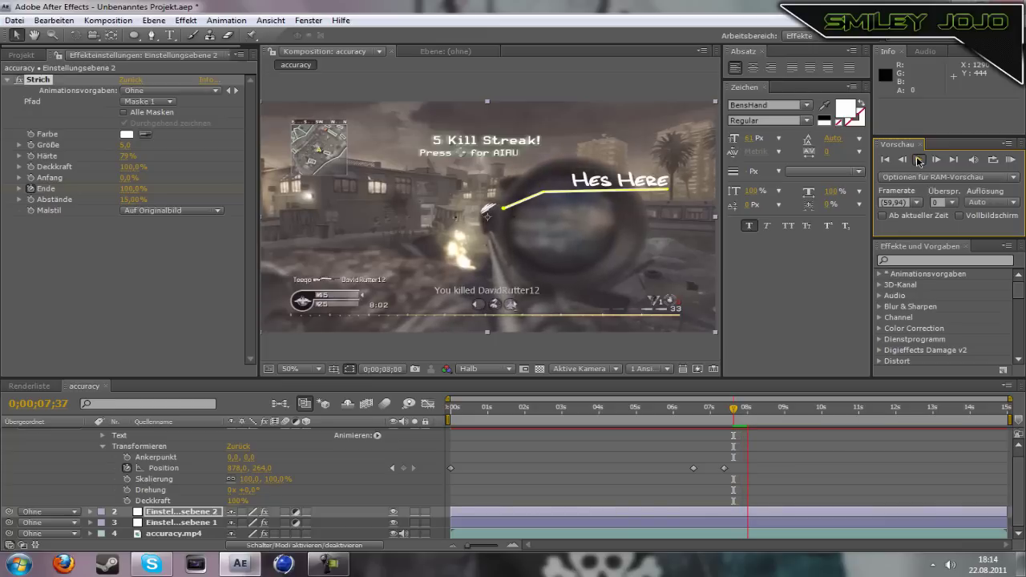
click(919, 161)
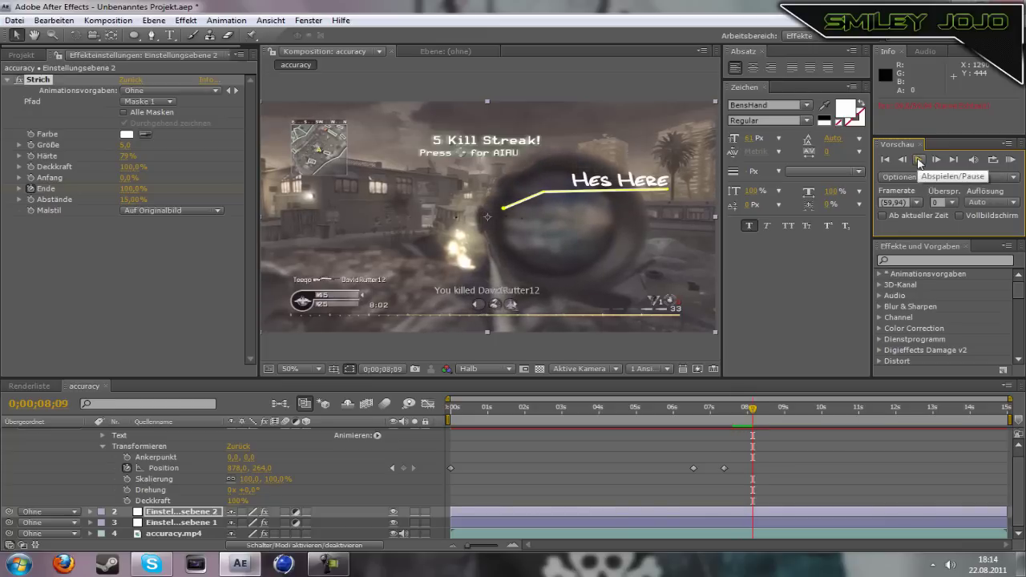
click(404, 468)
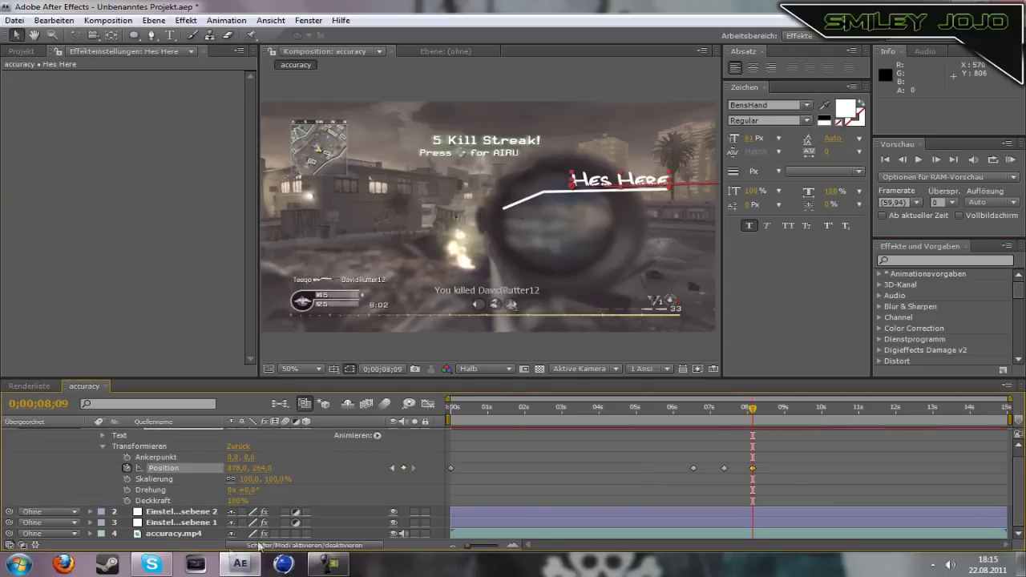
Set the callout line's Strich Ende on Einstellungsebene 2 to 0% at 0;00;08;09
click(180, 512)
click(132, 188)
key(Return)
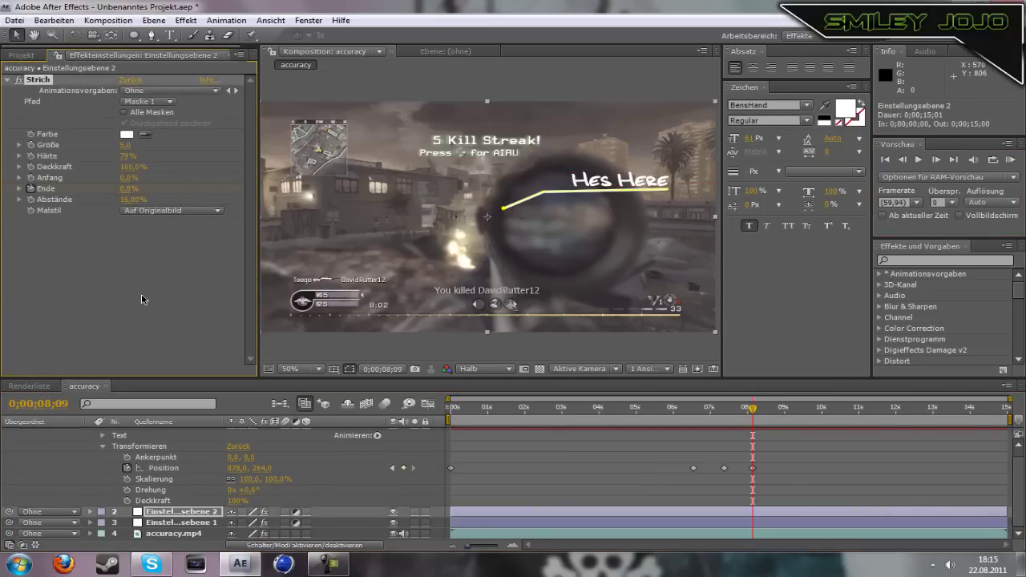
Set the Hes Here text's Position to 0, 0 at the top-left corner
click(239, 468)
text(0)
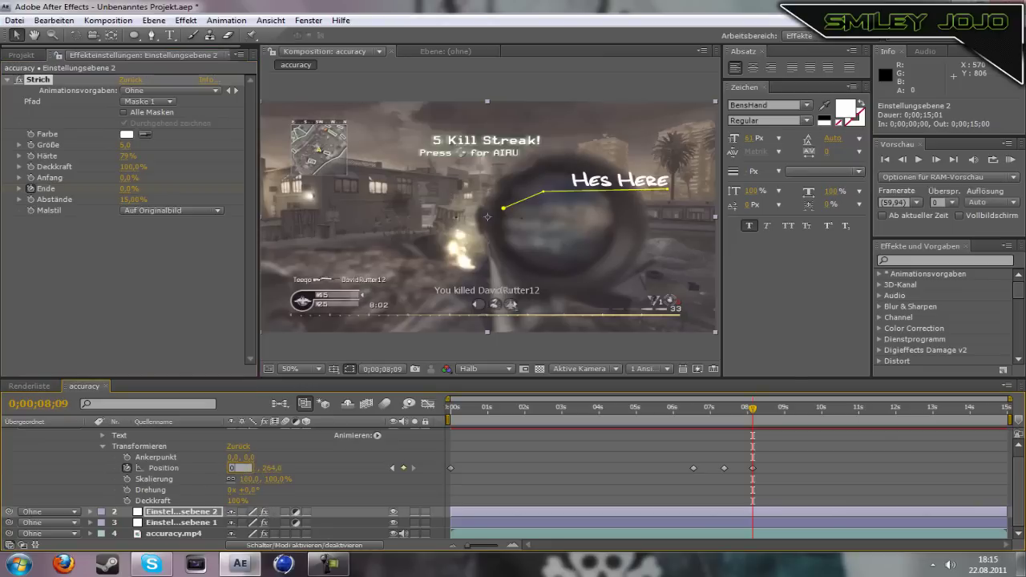
key(Return)
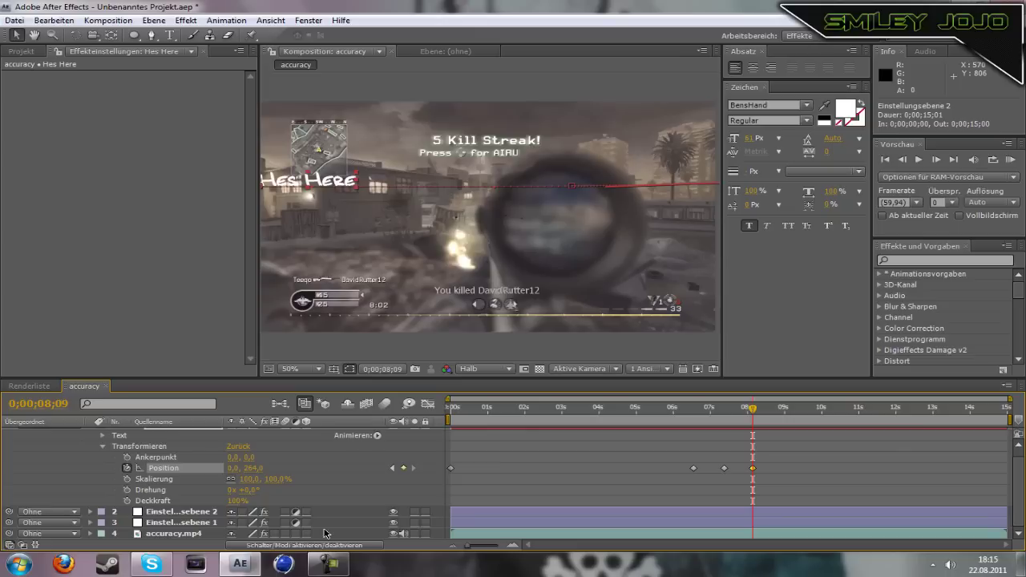
click(252, 468)
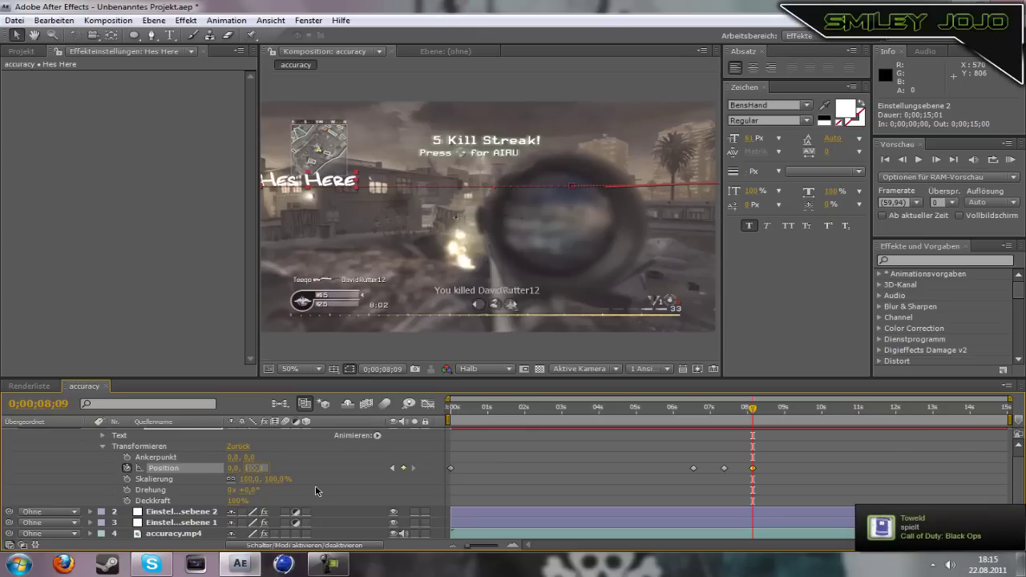
key(Return)
click(253, 469)
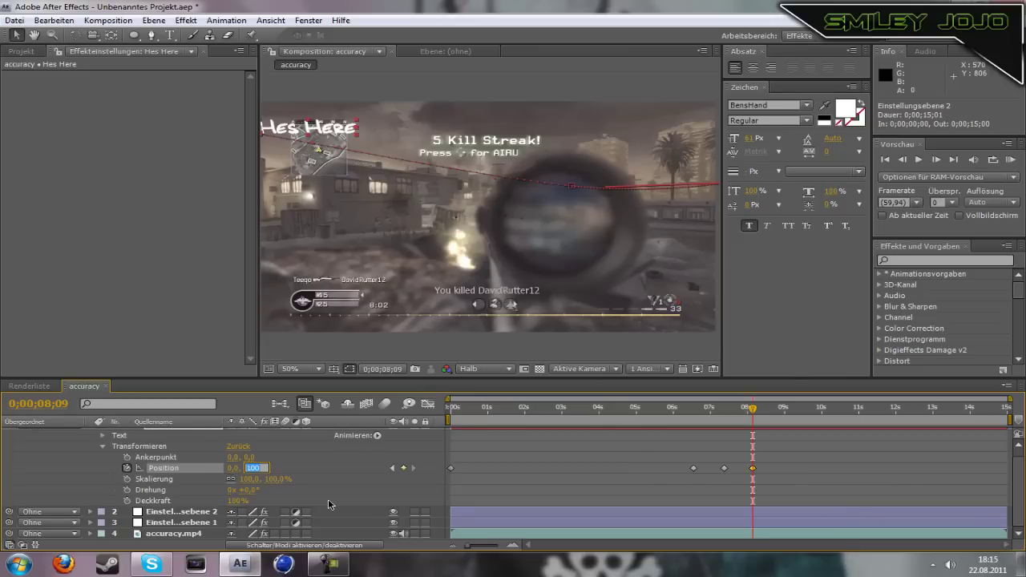
text(0)
key(Return)
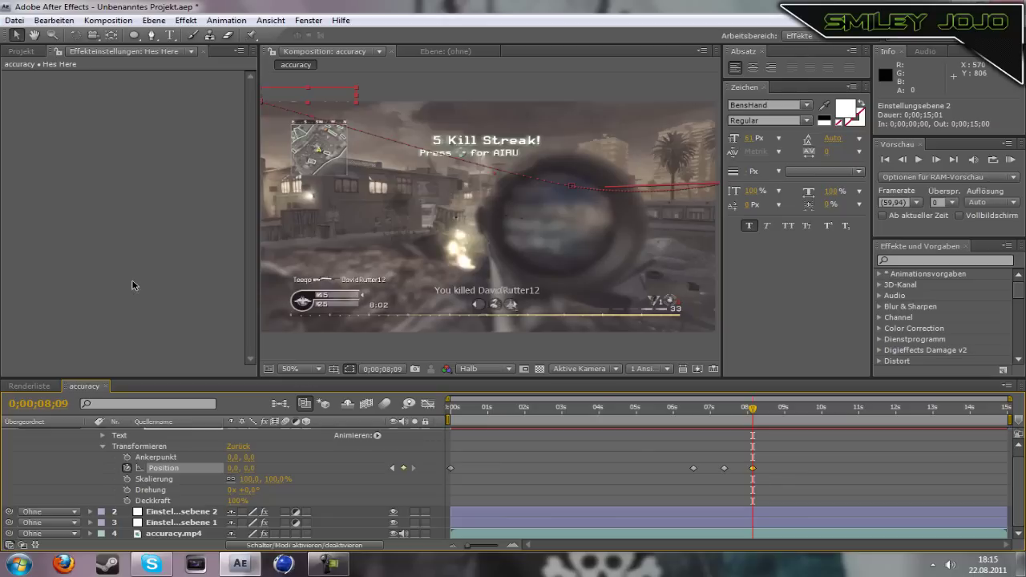
click(328, 563)
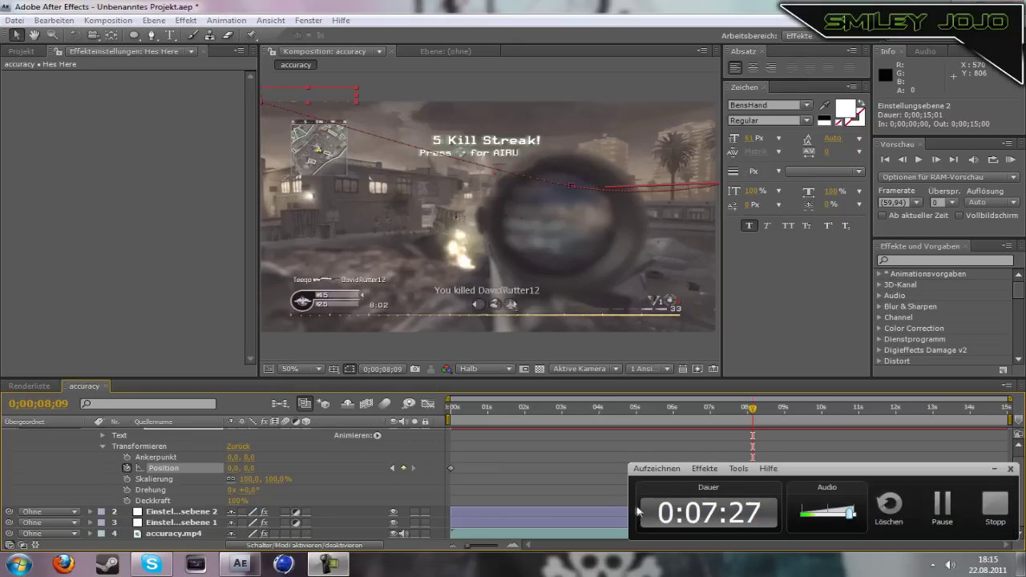